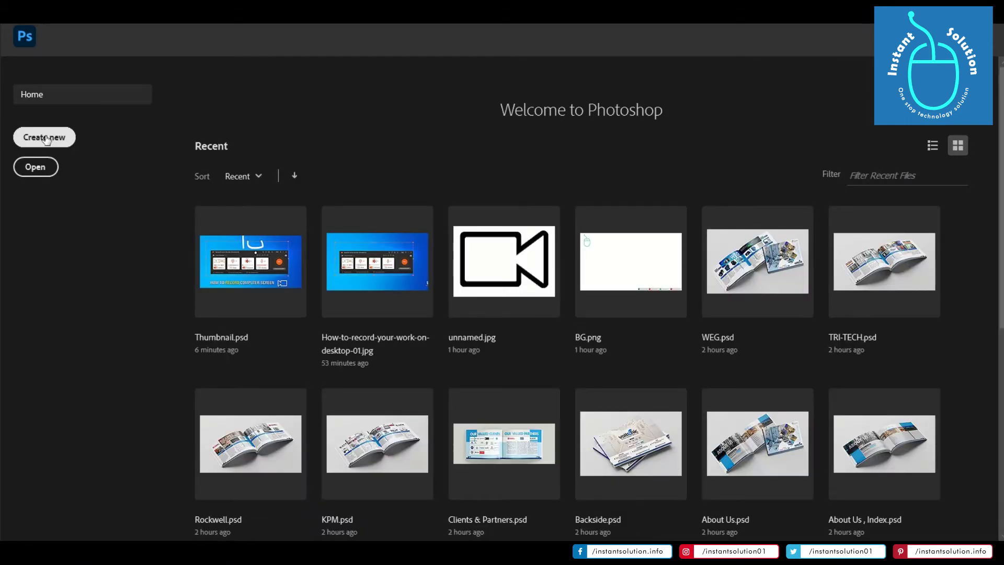
# - Create a new blank 1980 px x 1020 px document at 72 ppi
pyautogui.click(46, 139)
pyautogui.click(764, 460)
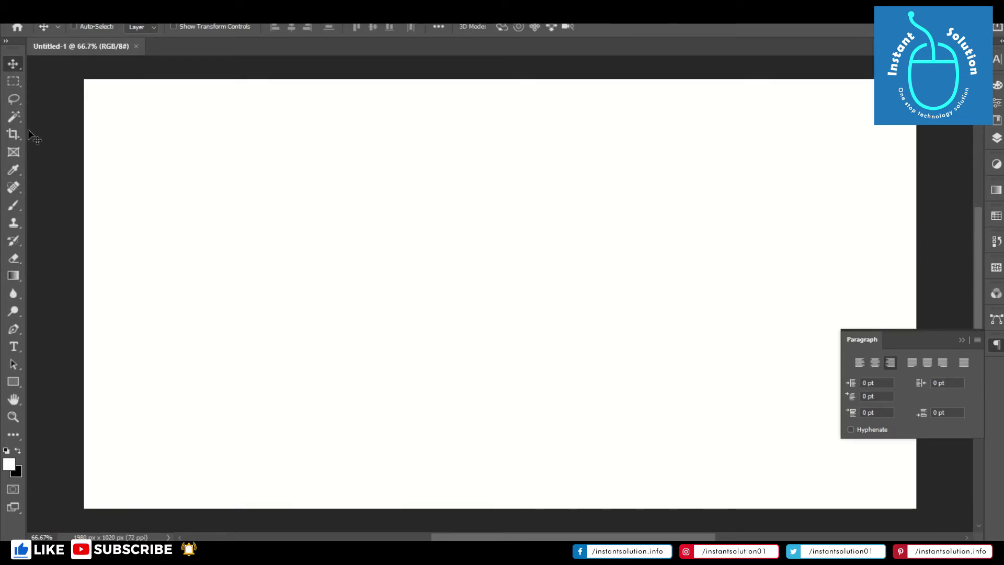
pyautogui.click(15, 346)
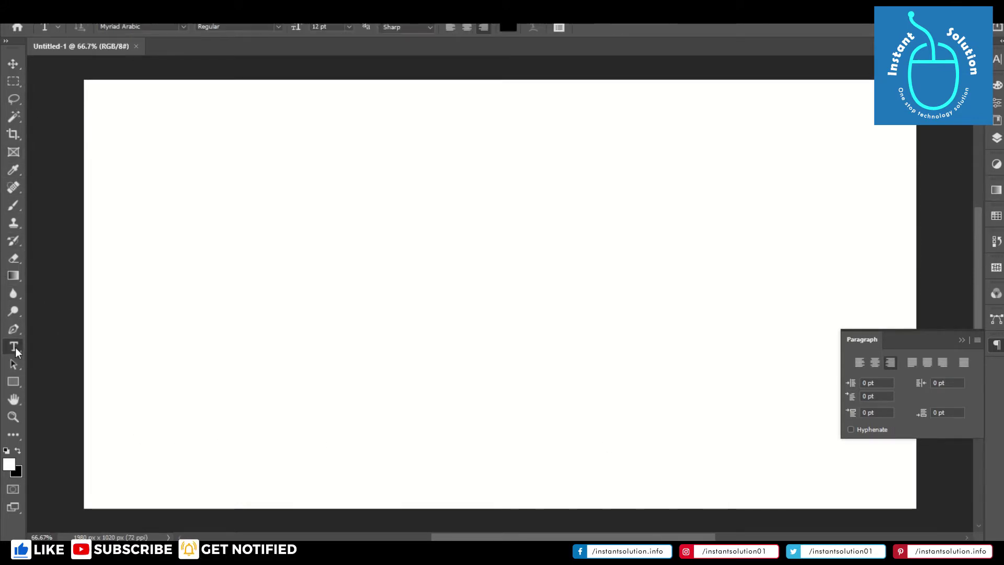
pyautogui.click(469, 246)
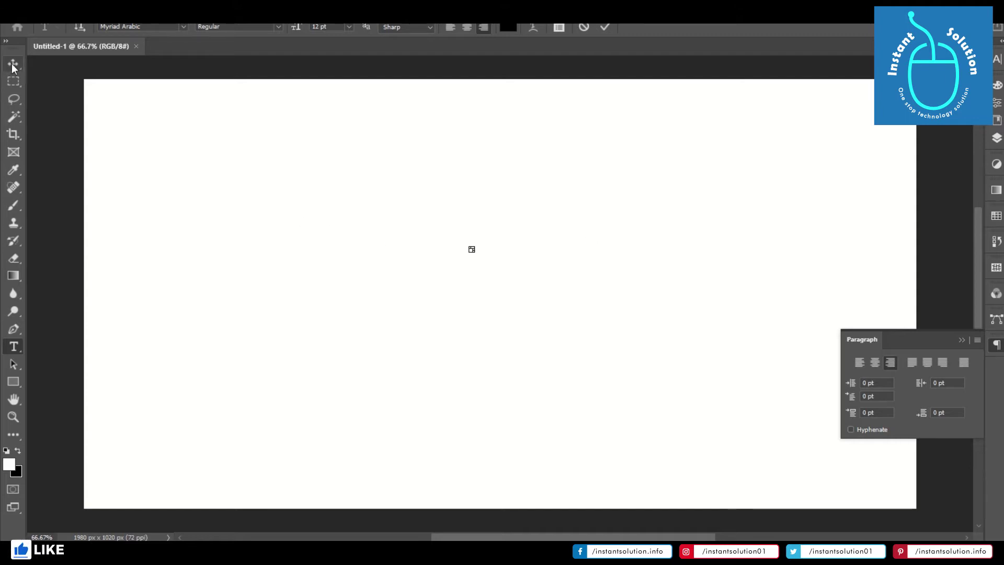
pyautogui.hotkey('ctrl', 'Return')
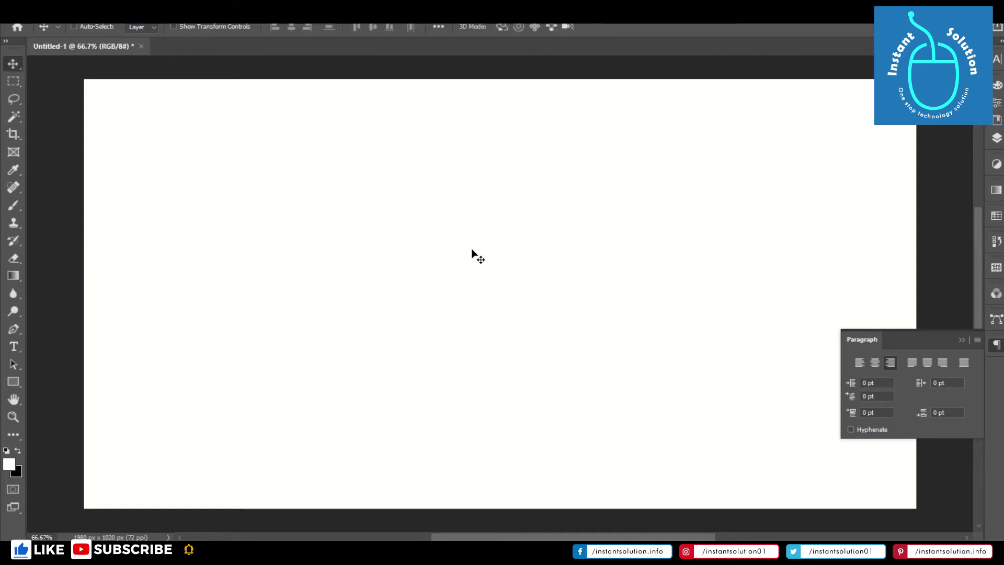
# - Add a type layer near the middle of the canvas with the Urdu word پاکستان
pyautogui.press('t')
pyautogui.click(465, 262)
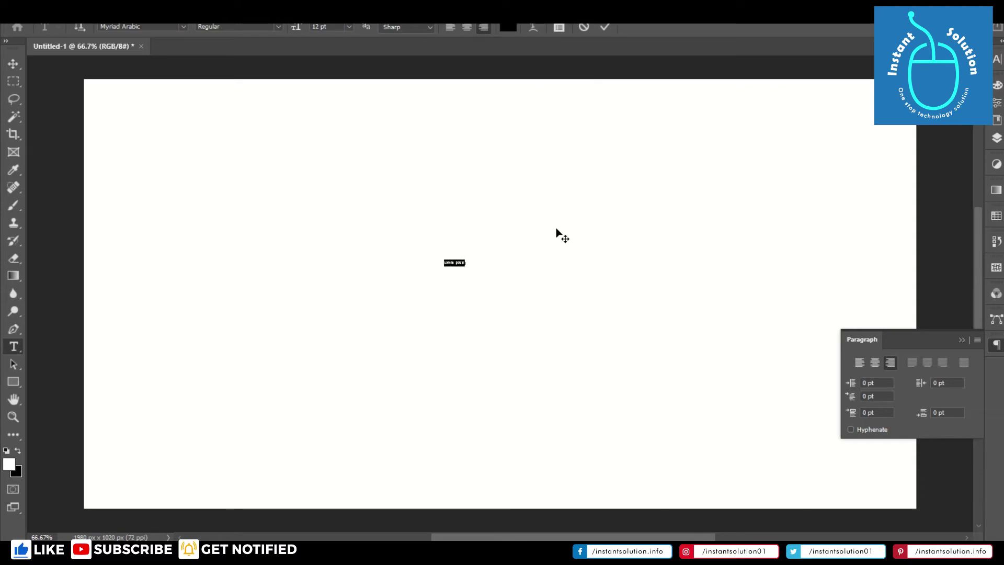
pyautogui.write('شسيبشسيب')
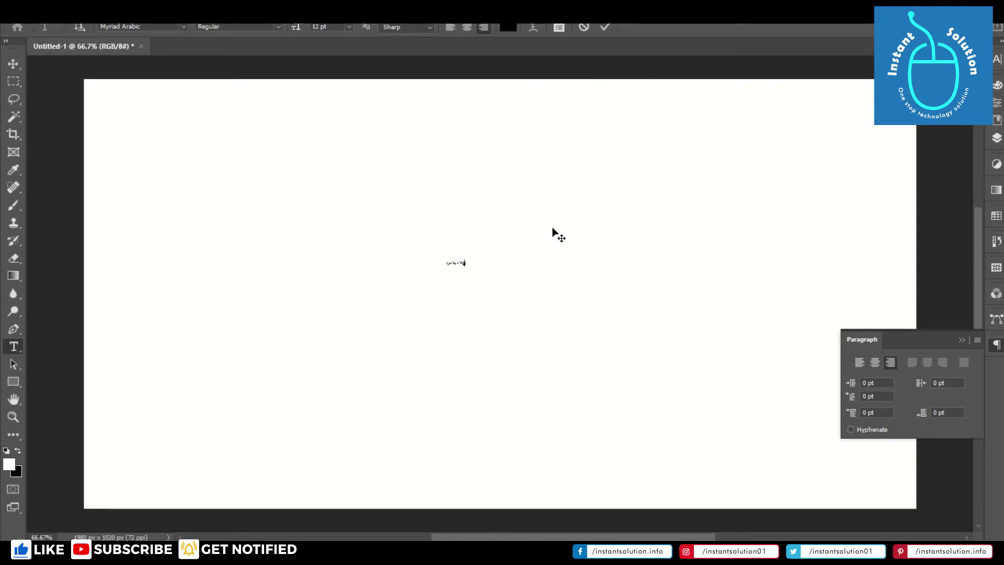
pyautogui.click(14, 63)
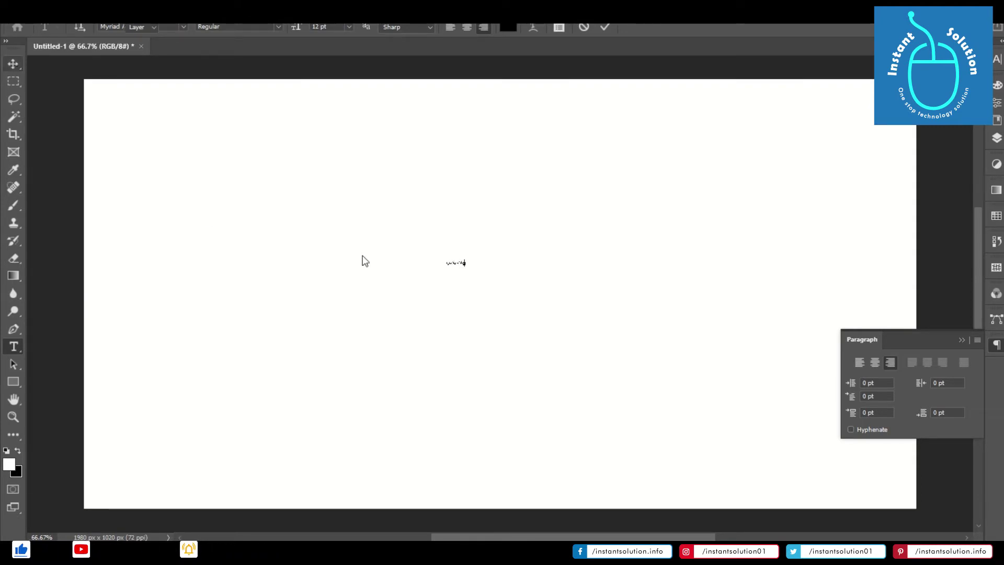
# - Scale the پاکستان text up to about 1665% and position it near the canvas's upper edge
pyautogui.hotkey('ctrl', 't')
pyautogui.moveTo(531, 302); pyautogui.dragTo(711, 406)
pyautogui.moveTo(620, 314); pyautogui.dragTo(495, 177)
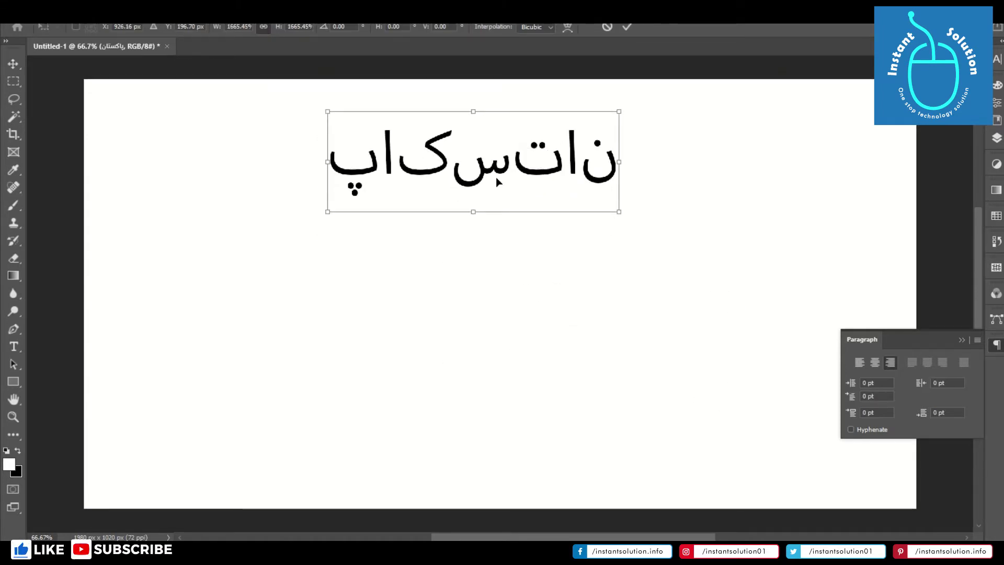
pyautogui.press('Return')
# - Duplicate the پاکستان text below the original and replace the copy's wording with سلام
pyautogui.moveTo(498, 172); pyautogui.dragTo(514, 312)
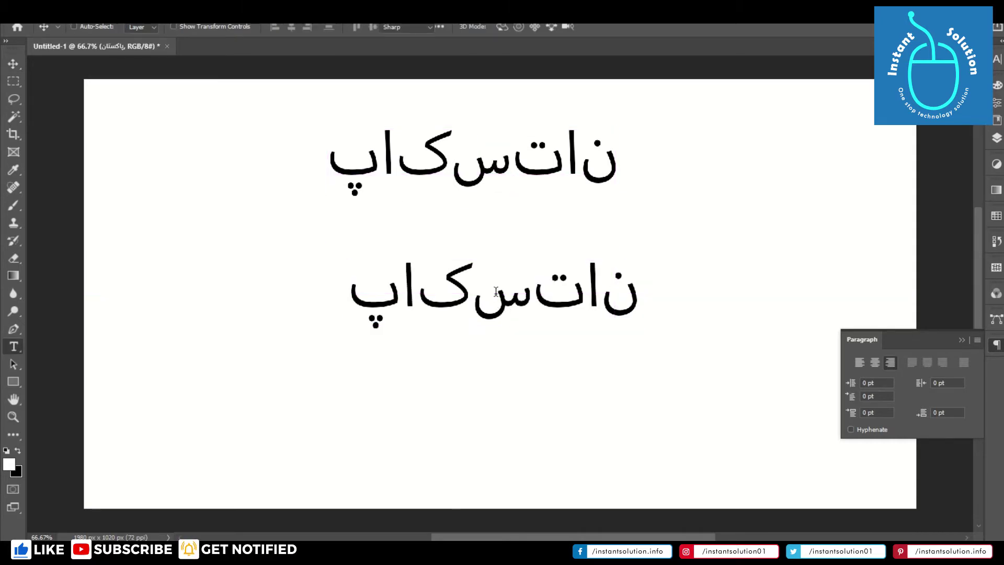
pyautogui.doubleClick(524, 270)
pyautogui.hotkey('ctrl', 'a')
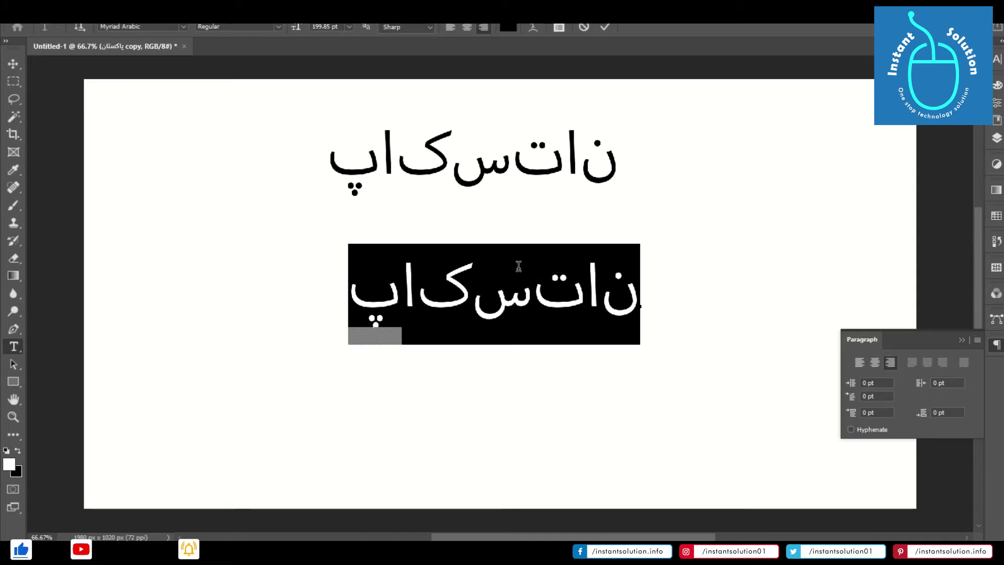
pyautogui.write('سلام')
pyautogui.click(14, 63)
# - Enlarge the سلام text to about 146% with Free Transform
pyautogui.hotkey('ctrl', 't')
pyautogui.moveTo(477, 243); pyautogui.dragTo(404, 196)
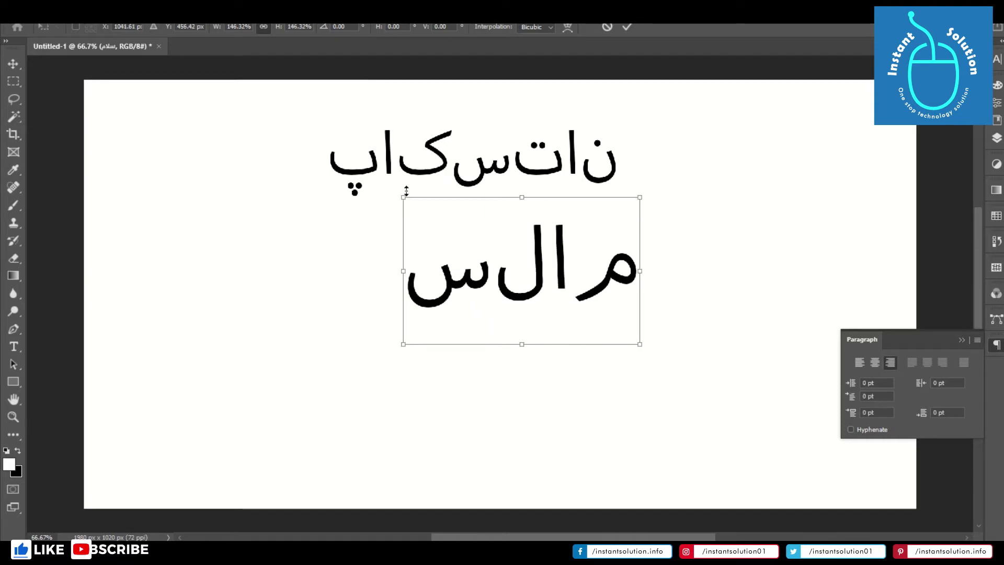
pyautogui.press('Return')
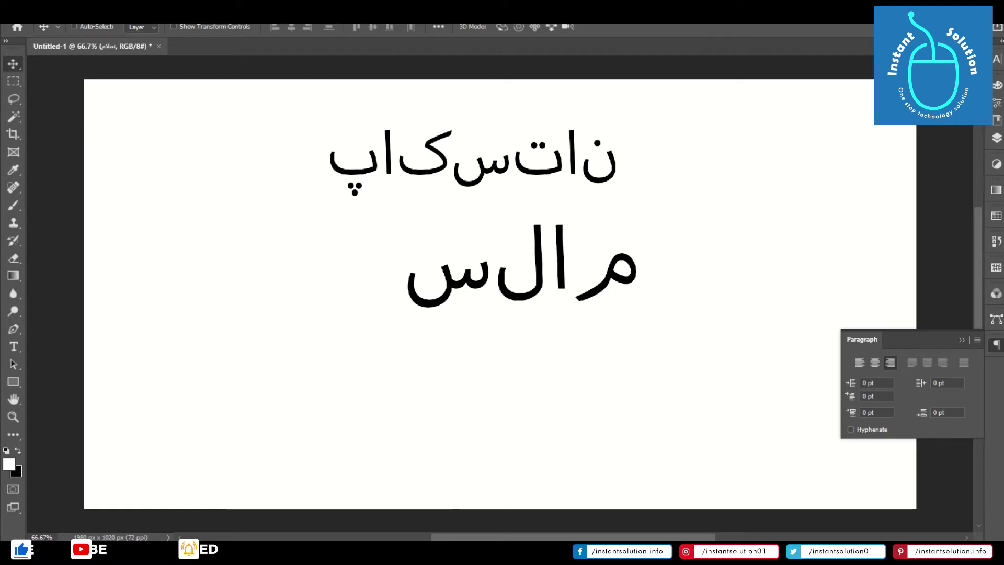
# - Collapse the paragraph settings and set the text engine to World-Ready Layout in the Type preferences
pyautogui.click(996, 345)
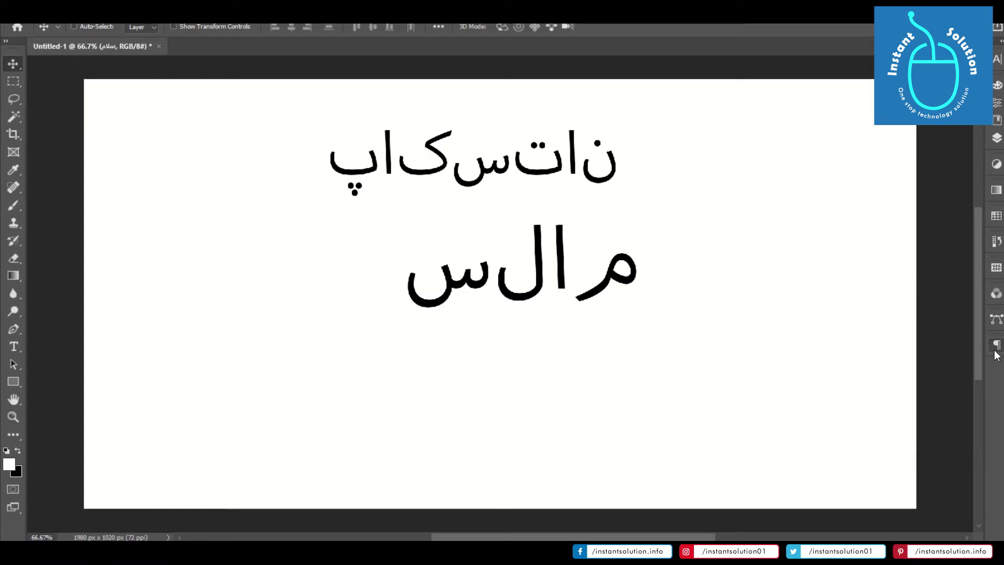
pyautogui.click(46, 11)
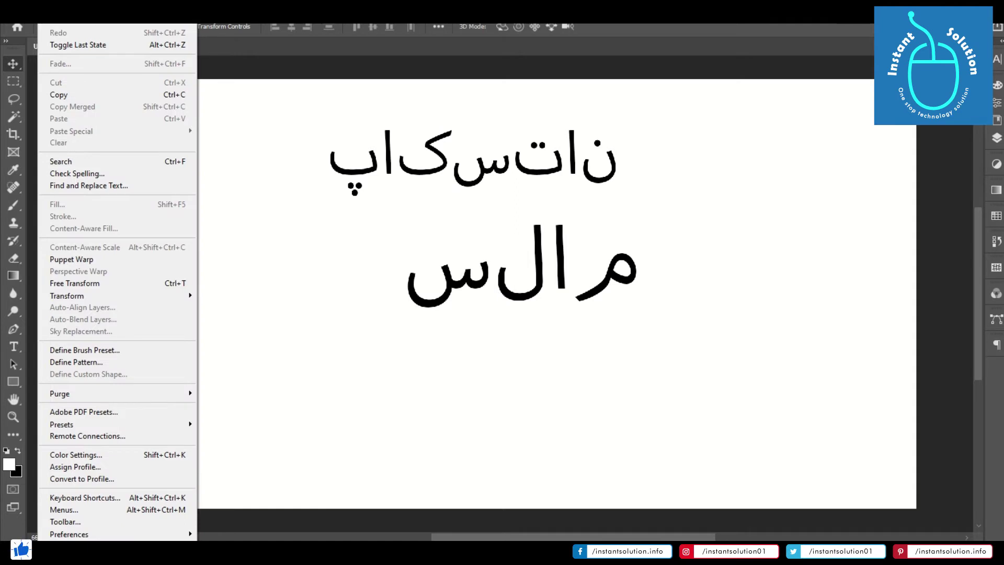
pyautogui.moveTo(156, 539)
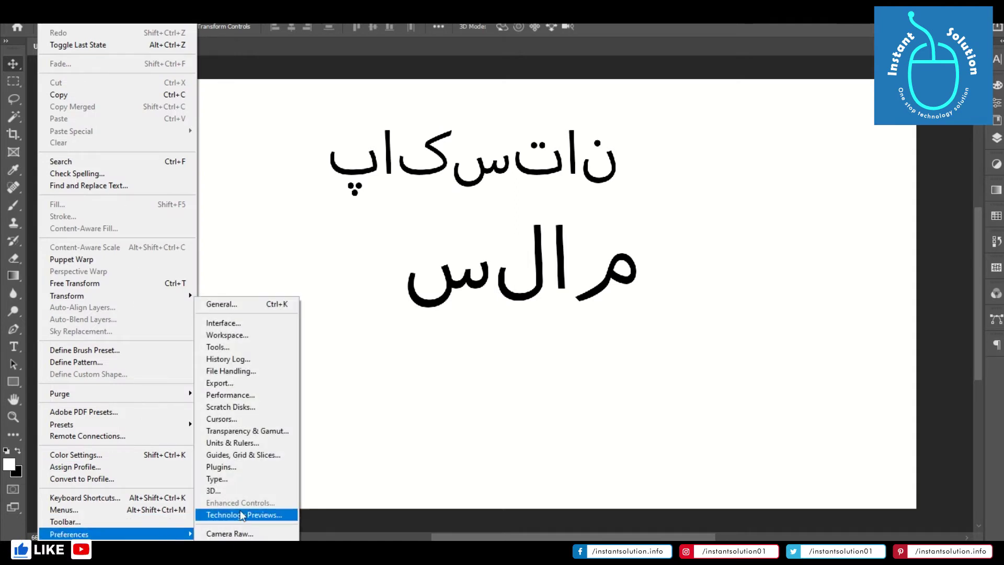
pyautogui.click(266, 303)
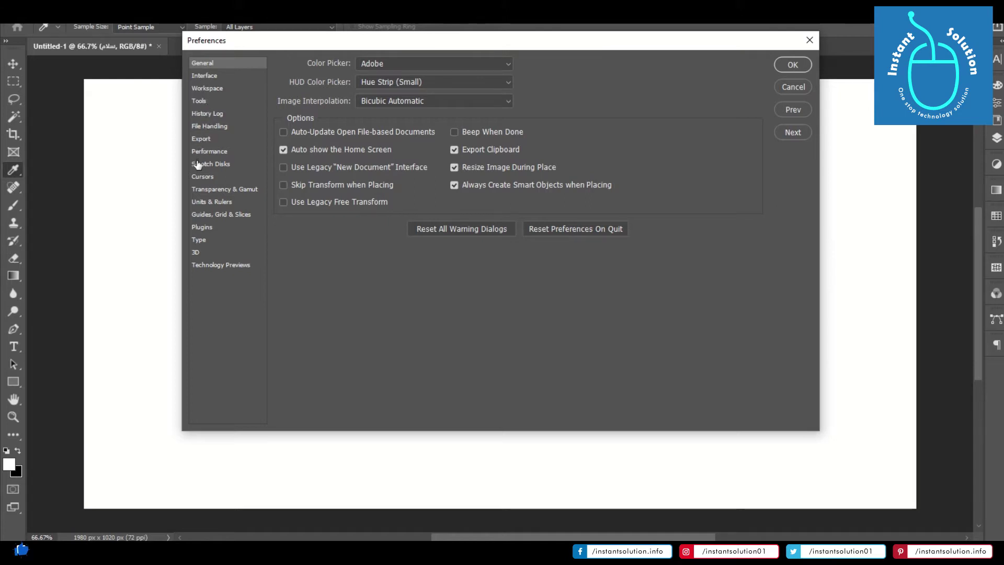
pyautogui.click(201, 245)
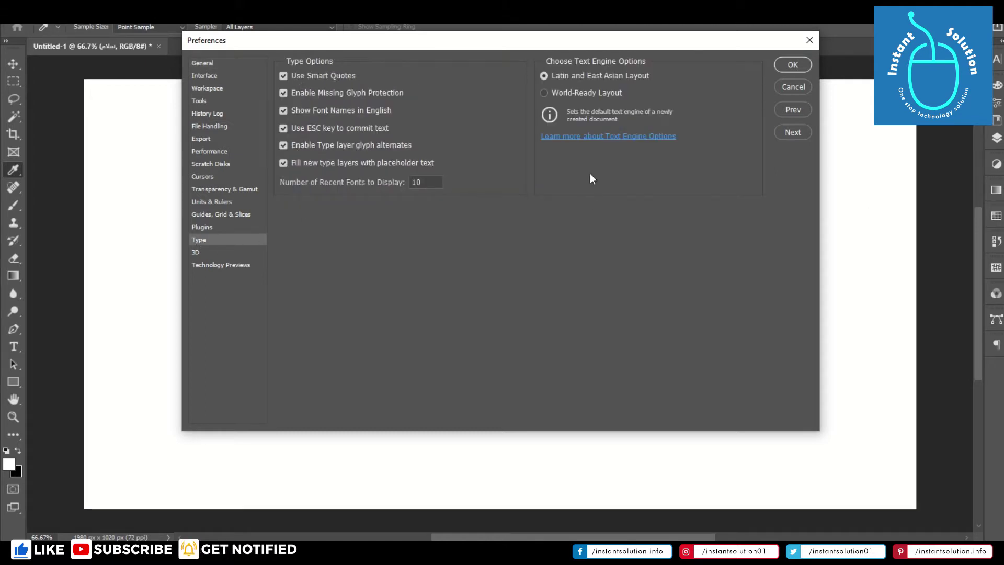
pyautogui.click(547, 94)
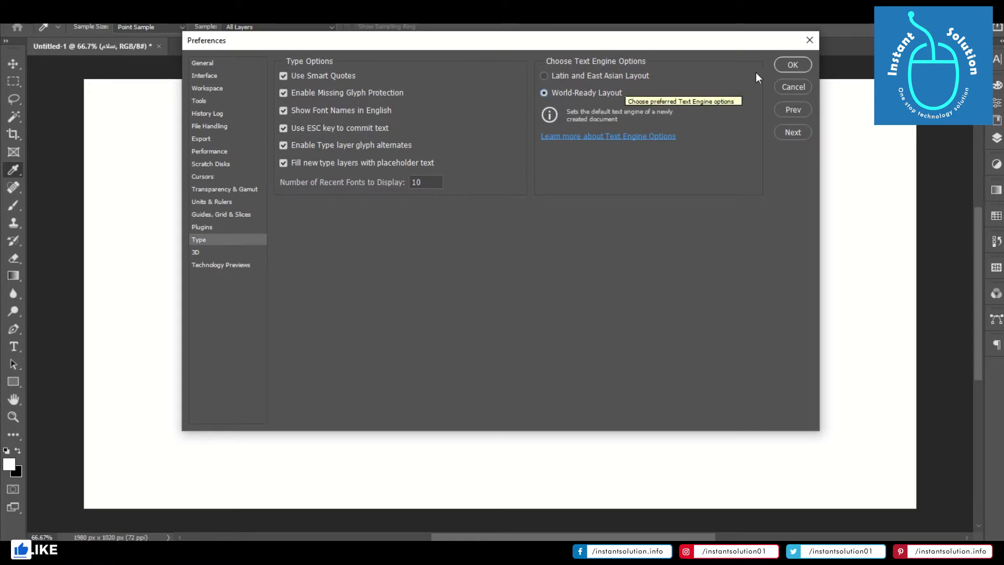
pyautogui.click(793, 64)
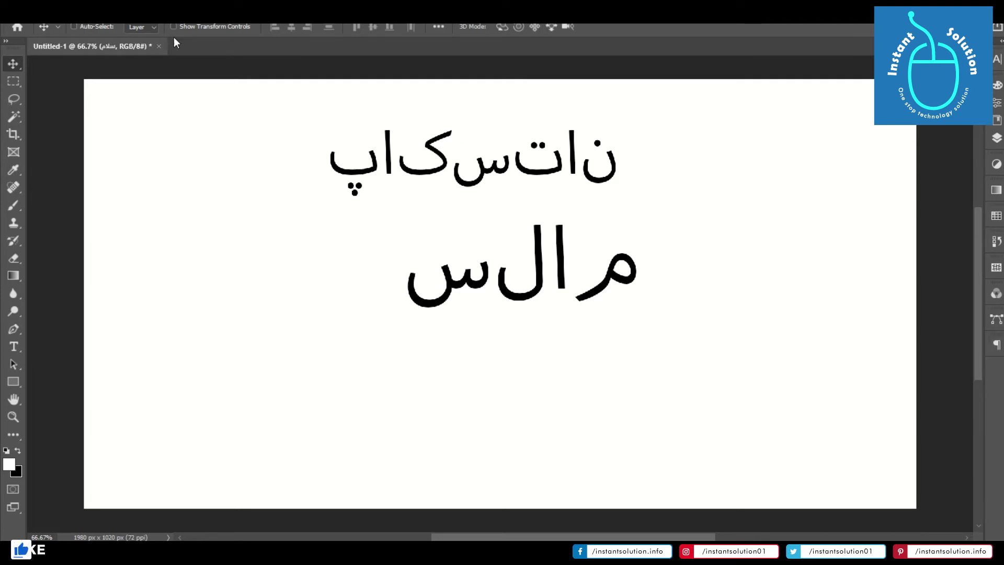
# - Show the paragraph settings, try left alignment on the سلام text, and restore its right alignment
pyautogui.click(241, 11)
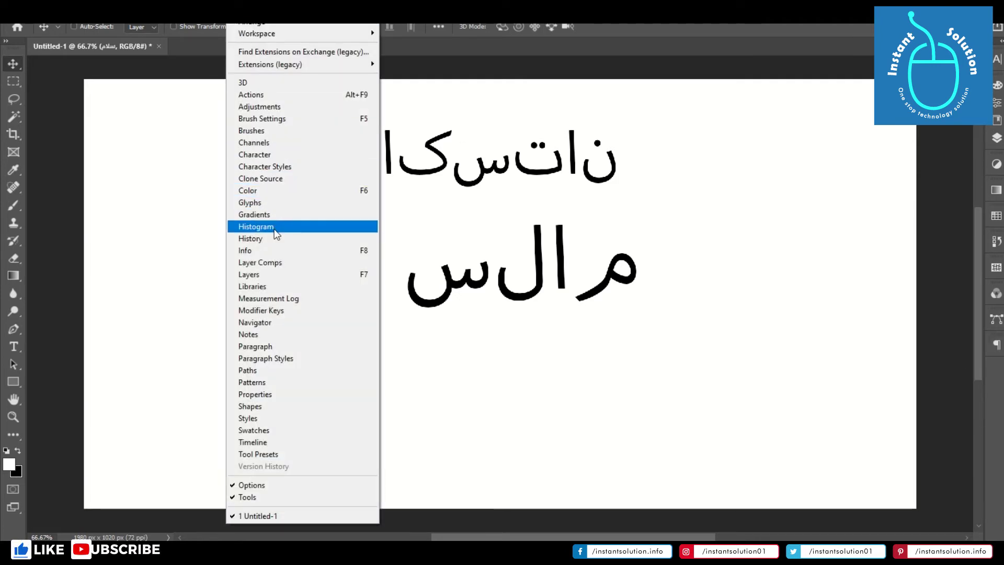
pyautogui.click(313, 348)
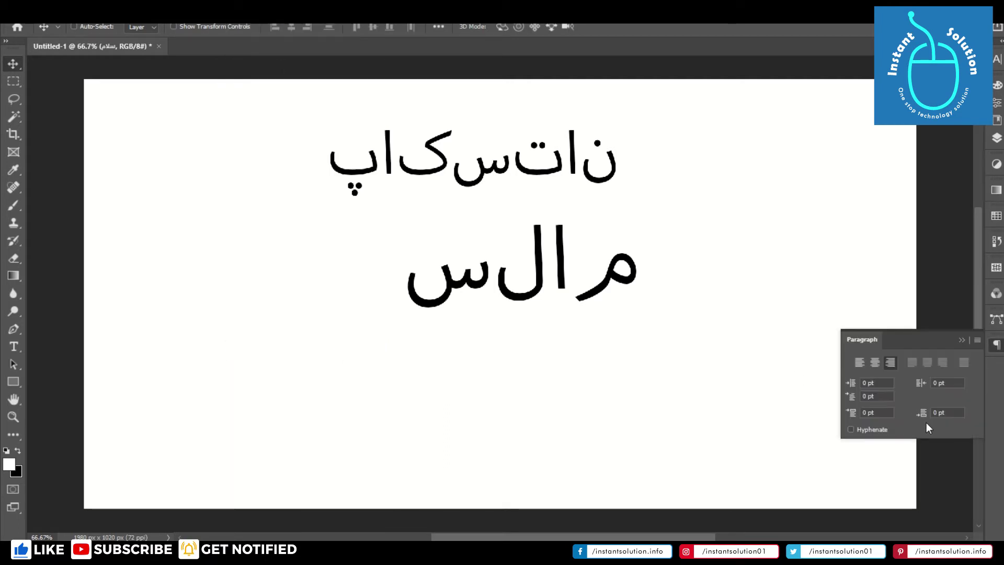
pyautogui.click(857, 364)
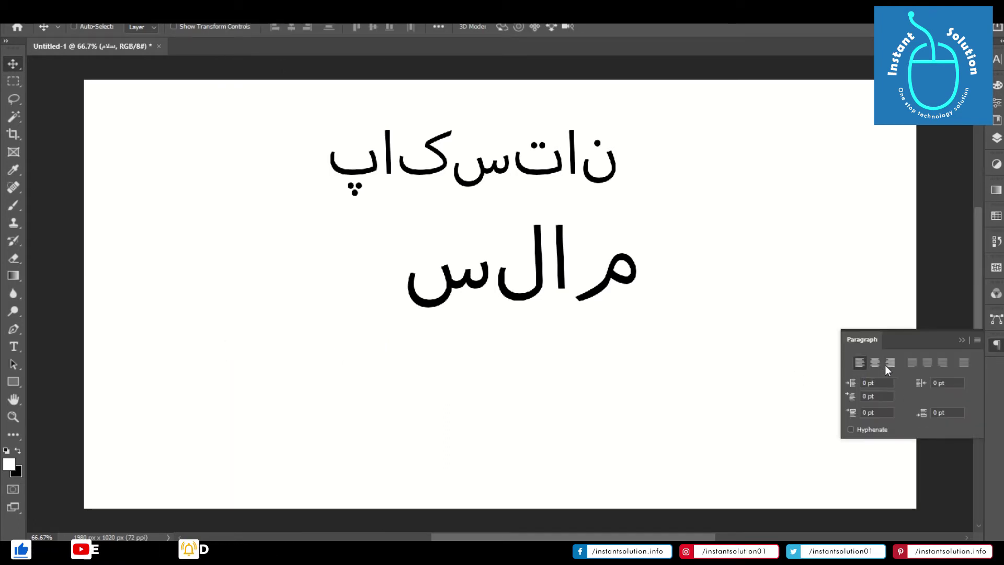
pyautogui.click(892, 365)
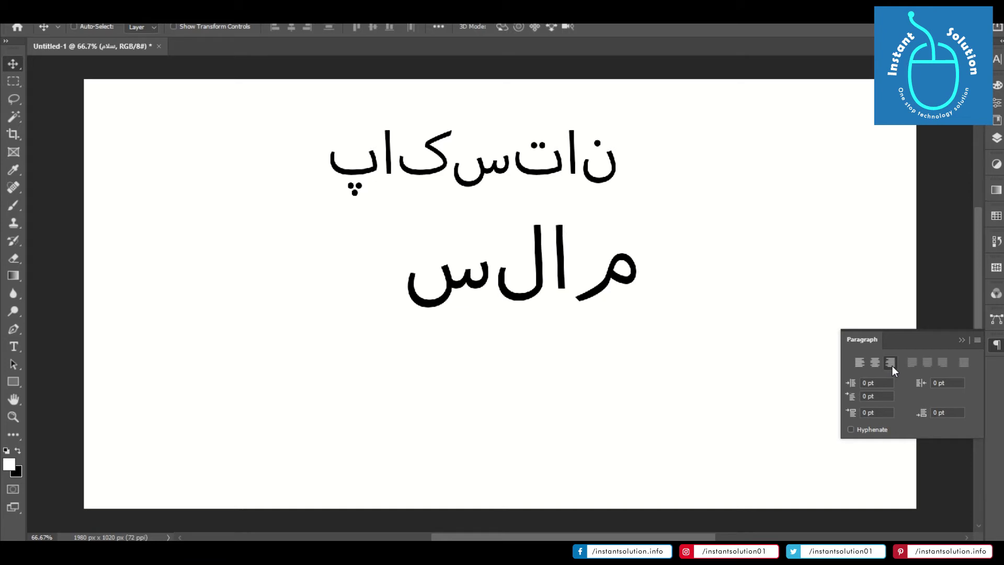
# - Examine the paragraph options for World-Ready Layout and Middle Eastern Features, and collapse the paragraph settings
pyautogui.click(976, 341)
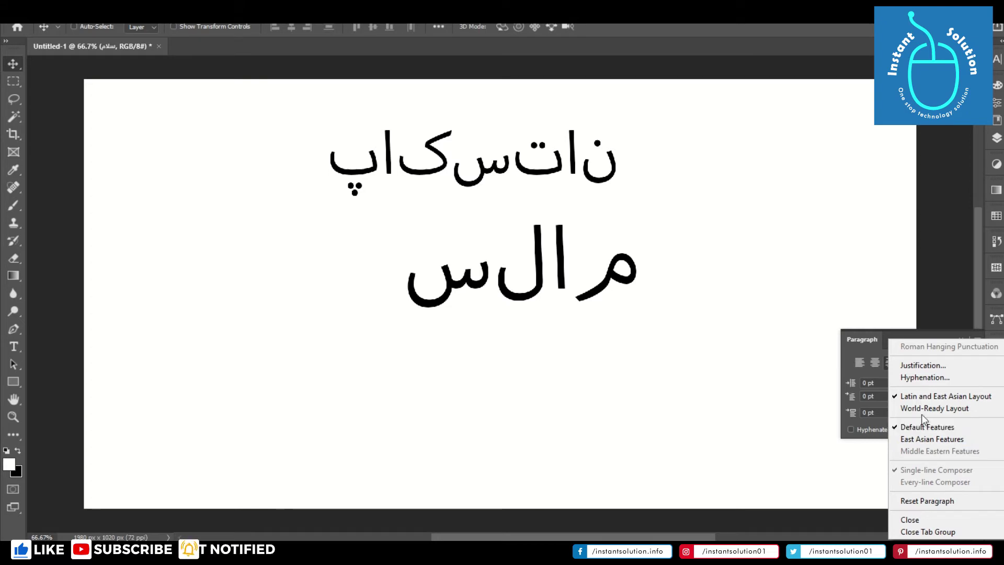
pyautogui.click(584, 530)
pyautogui.click(977, 341)
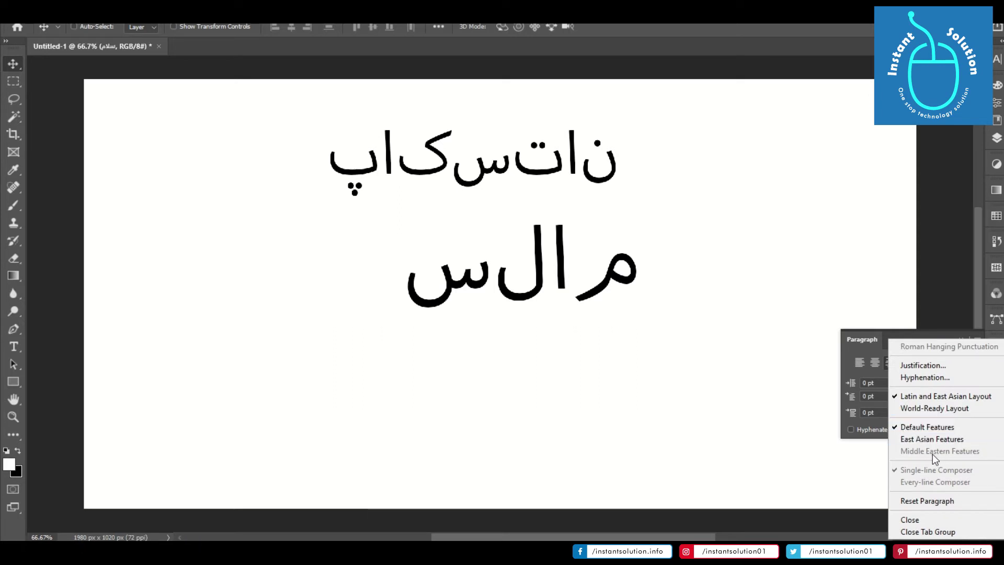
pyautogui.click(746, 375)
pyautogui.click(961, 340)
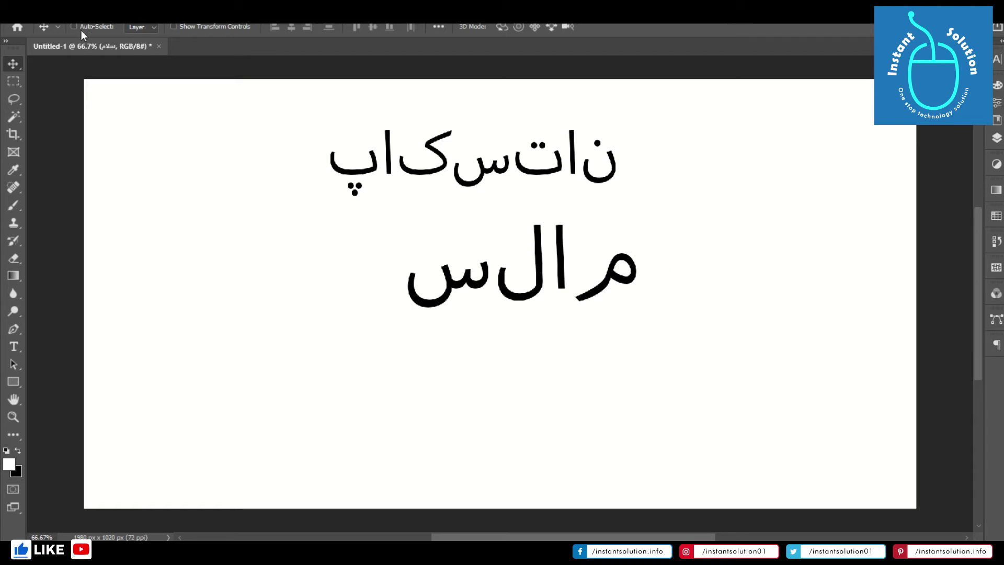
# - Exit the program and choose to save the changes to the untitled document
pyautogui.click(25, 13)
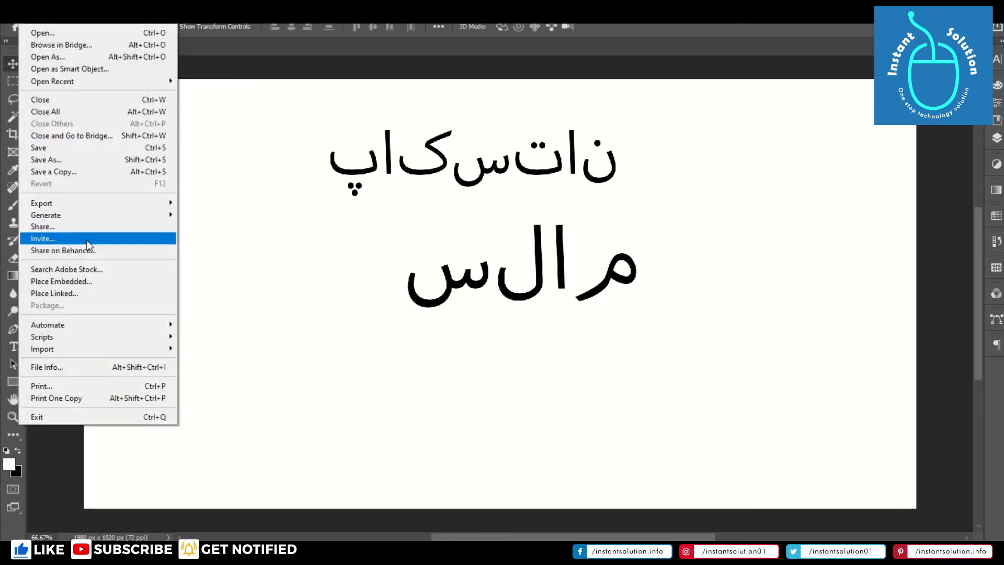
pyautogui.click(66, 417)
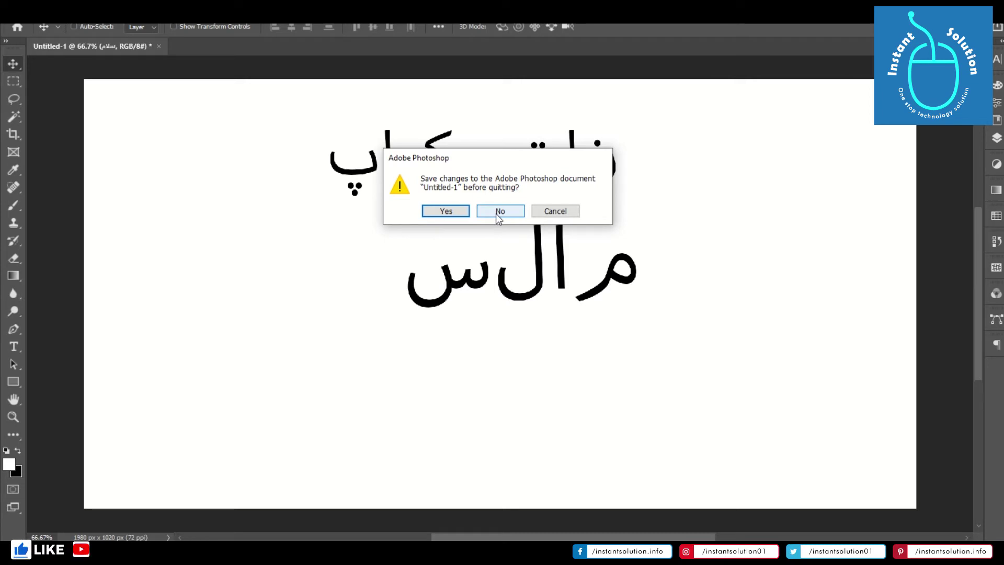
pyautogui.click(441, 212)
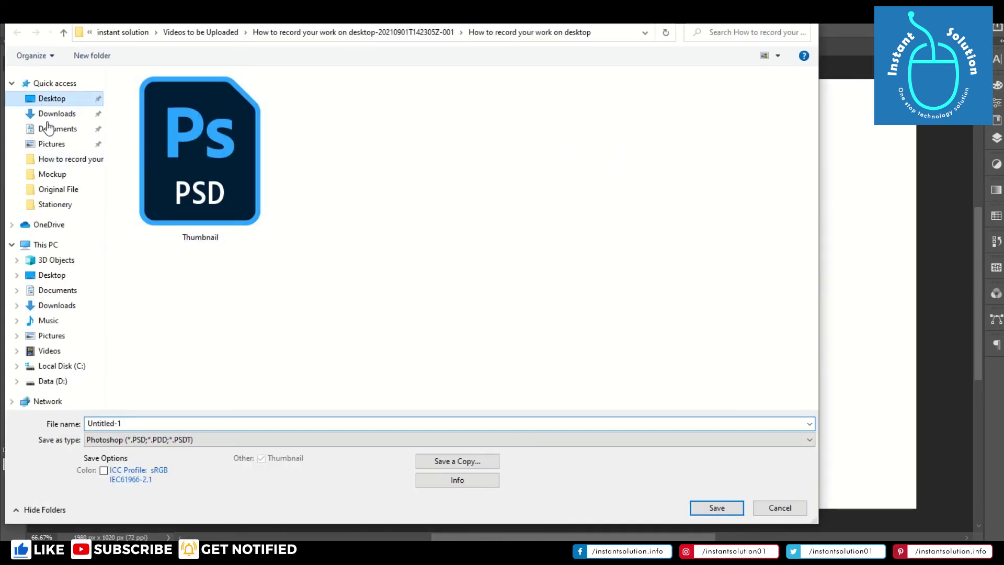
# - Save the document to the Desktop as a Photoshop file named test, accepting the default save options
pyautogui.doubleClick(144, 423)
pyautogui.write('a')
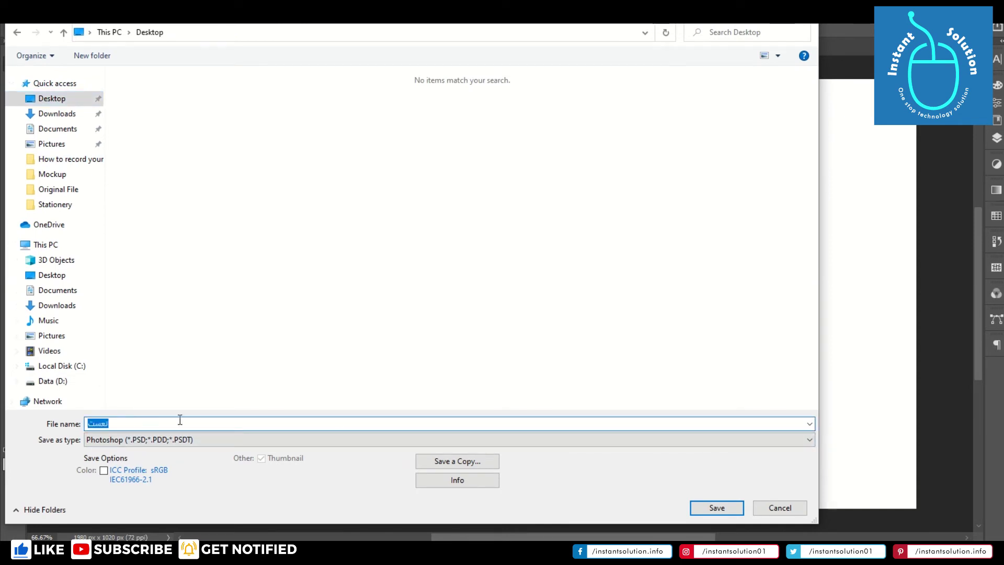
pyautogui.click(900, 552)
pyautogui.click(864, 444)
pyautogui.write('test')
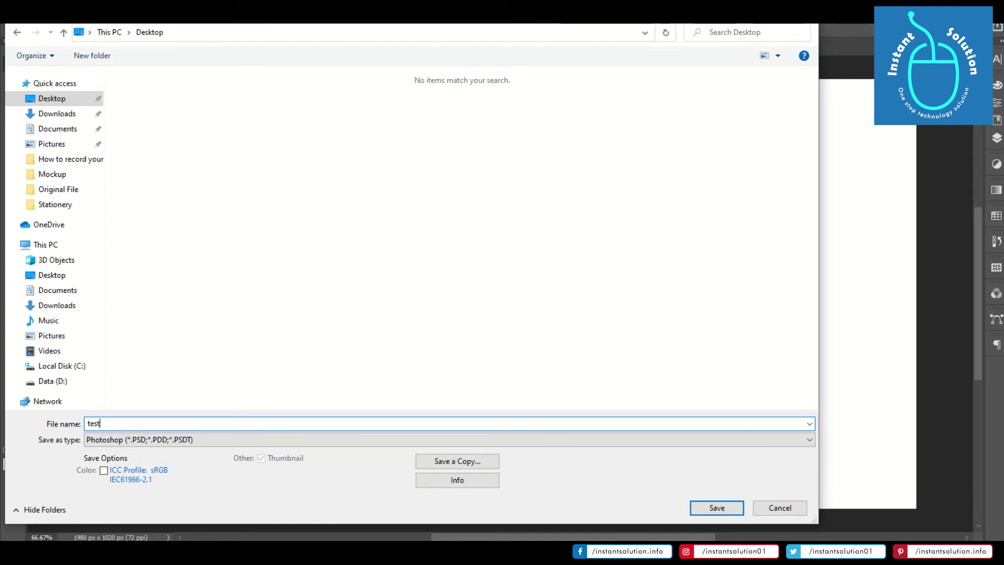
pyautogui.click(707, 507)
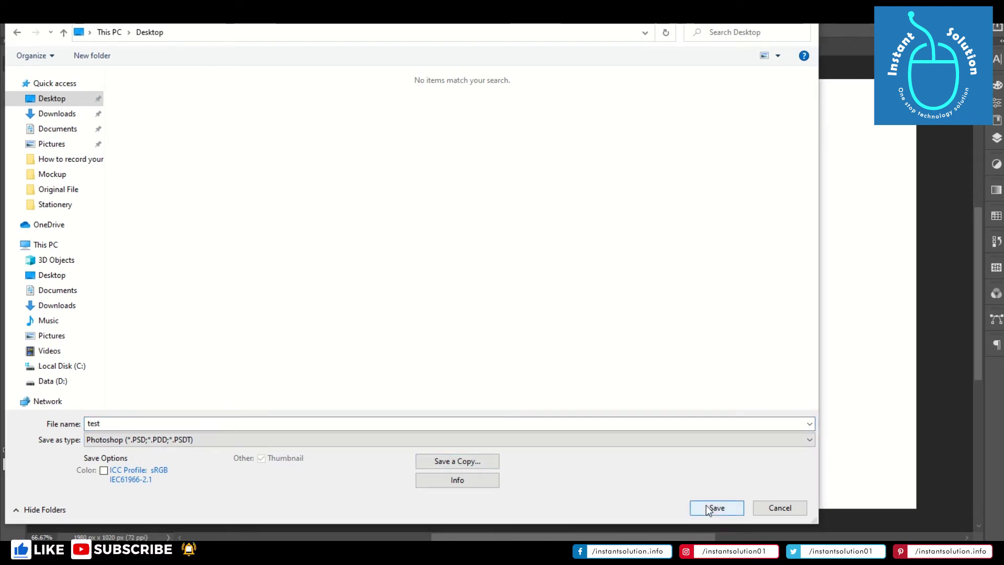
pyautogui.click(718, 505)
pyautogui.click(719, 500)
pyautogui.click(644, 152)
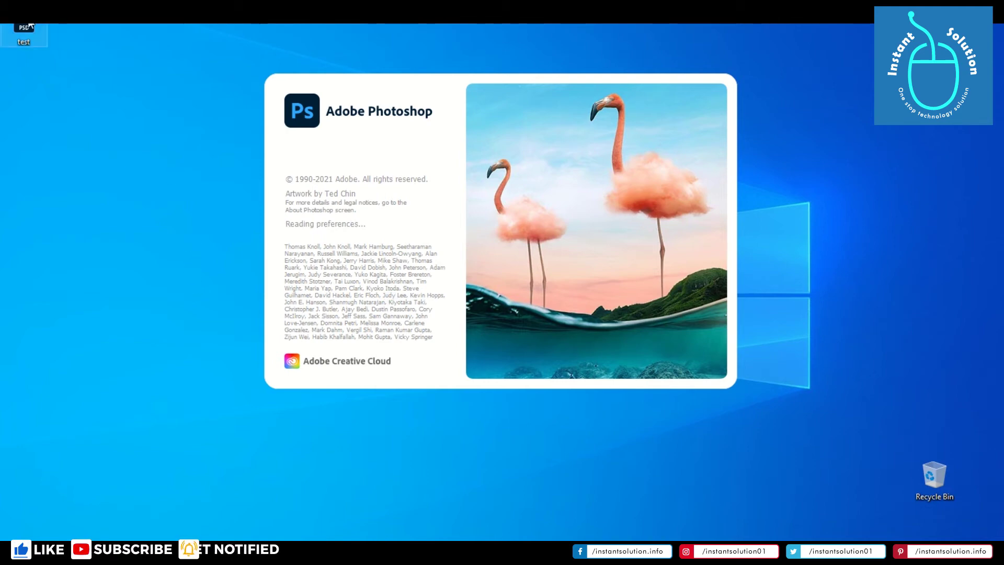
# - Relaunch Photoshop and reopen the recent file test.psd
pyautogui.moveTo(36, 84); pyautogui.dragTo(37, 85)
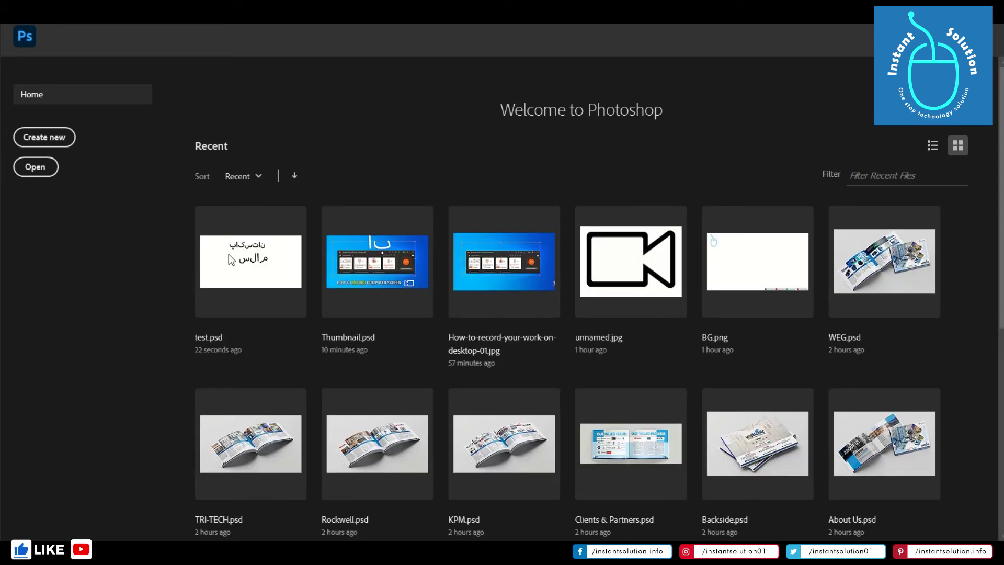
pyautogui.click(253, 267)
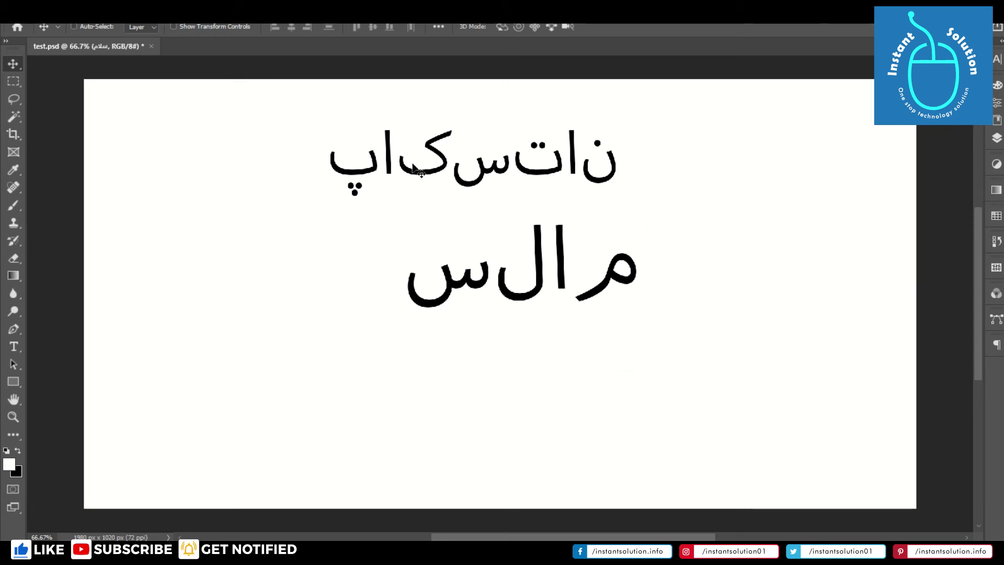
# - Retype the disconnected word in the upper text line as پاکستان and commit the text
pyautogui.click(8, 350)
pyautogui.click(451, 162)
pyautogui.hotkey('ctrl', 'a')
pyautogui.hotkey('ctrl', 'c')
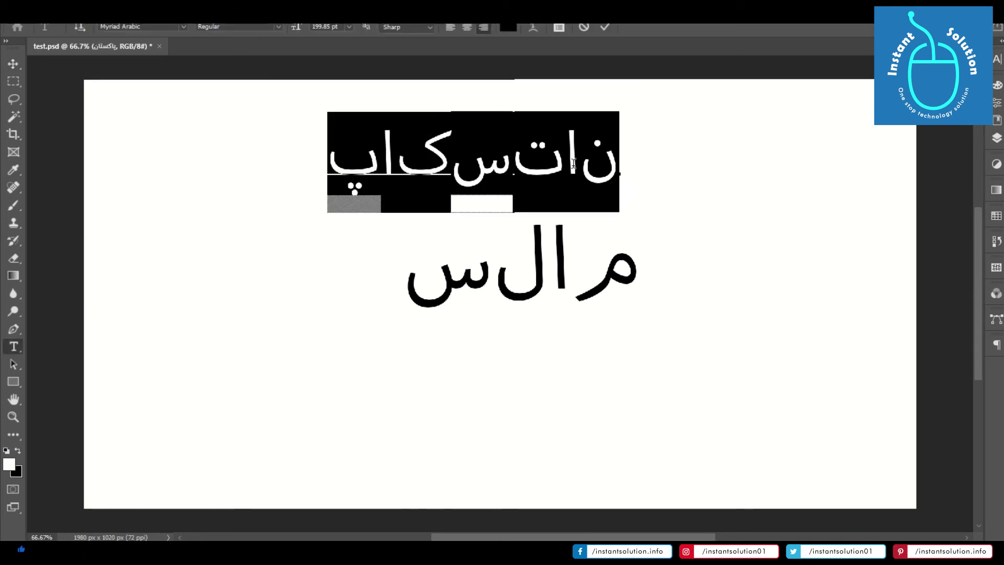
pyautogui.write('پا')
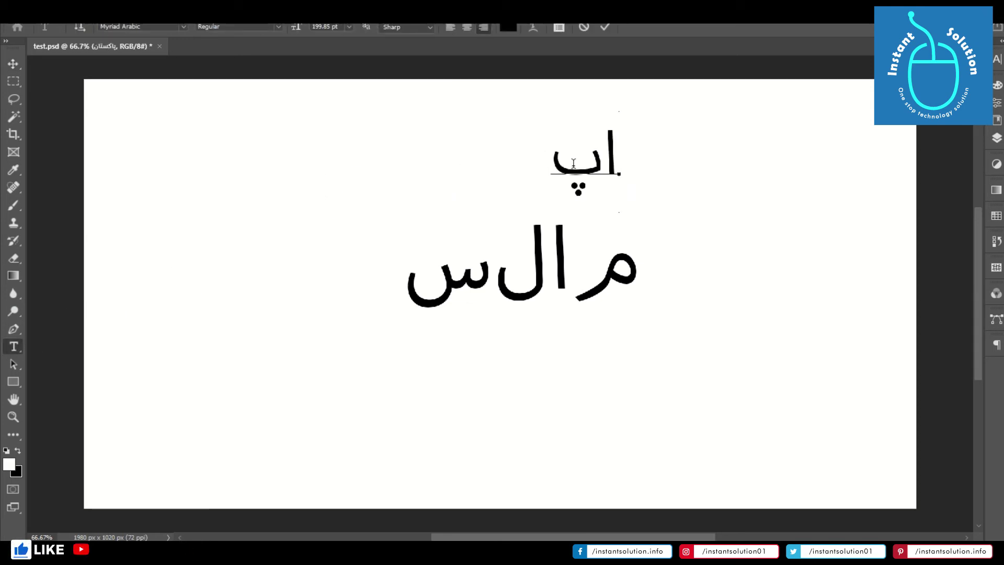
pyautogui.press('BackSpace')
pyautogui.press('BackSpace')
pyautogui.write('پ')
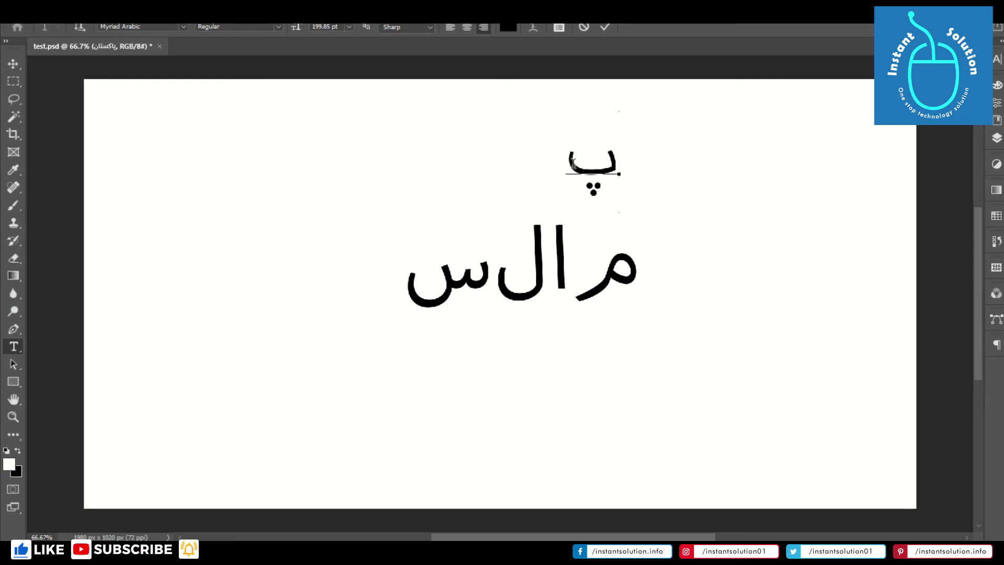
pyautogui.write('اکستان')
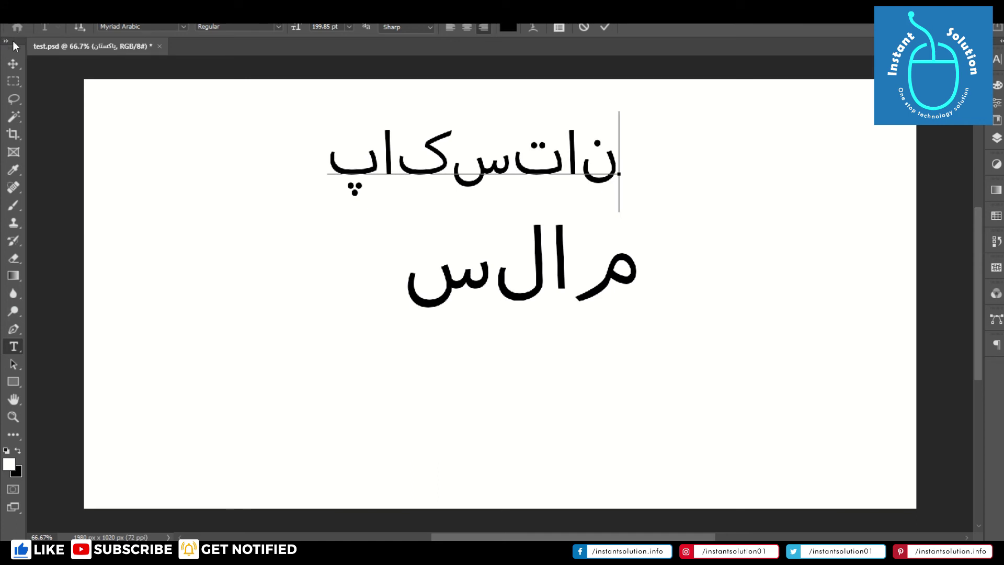
pyautogui.click(12, 65)
# - Add a separate text line reading پاکستان in the empty area below the two existing words
pyautogui.press('t')
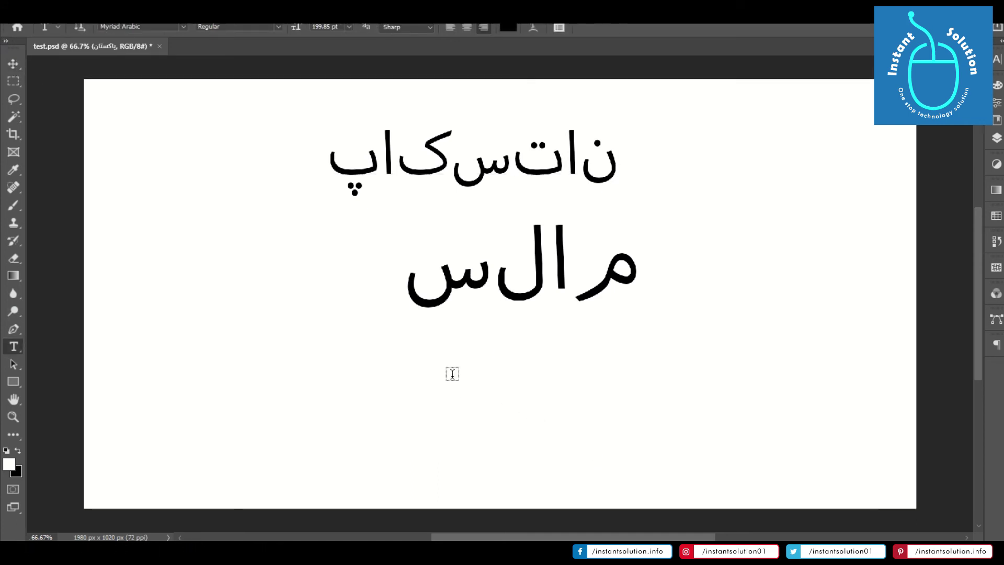
pyautogui.click(451, 375)
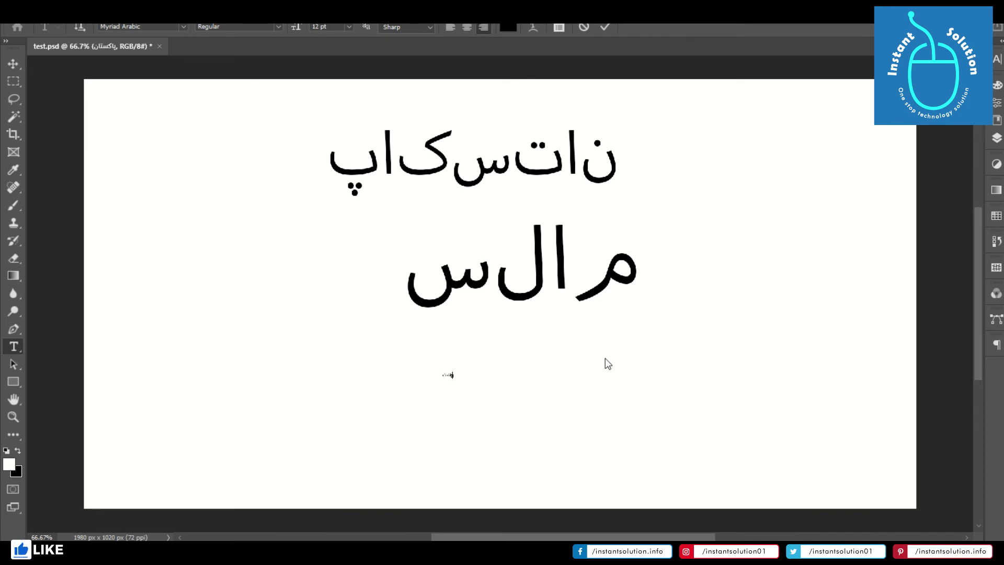
pyautogui.click(12, 63)
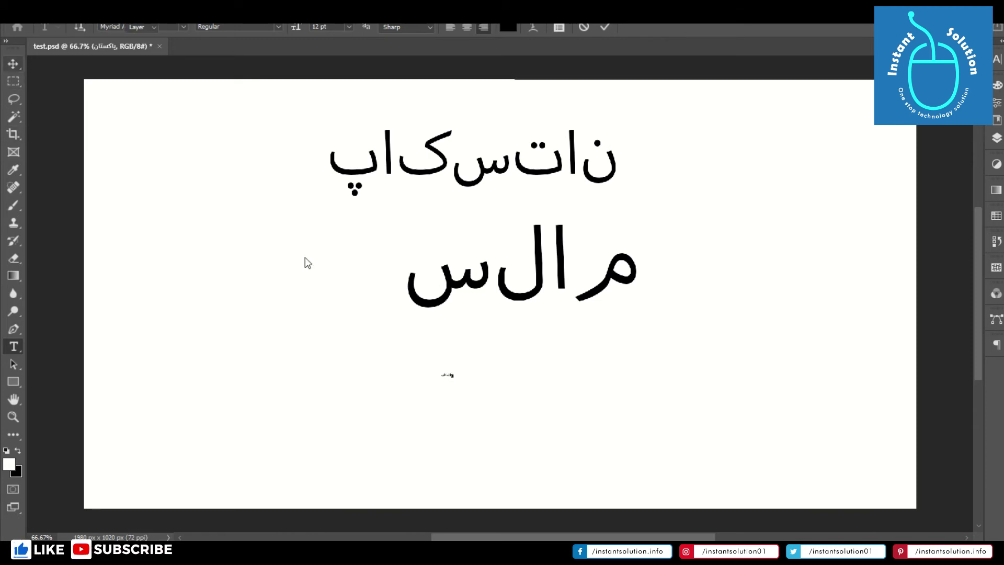
# - Enlarge the new پاکستان text and place it to the right of the disconnected version in the upper line
pyautogui.hotkey('ctrl', 't')
pyautogui.moveTo(450, 376); pyautogui.dragTo(610, 476)
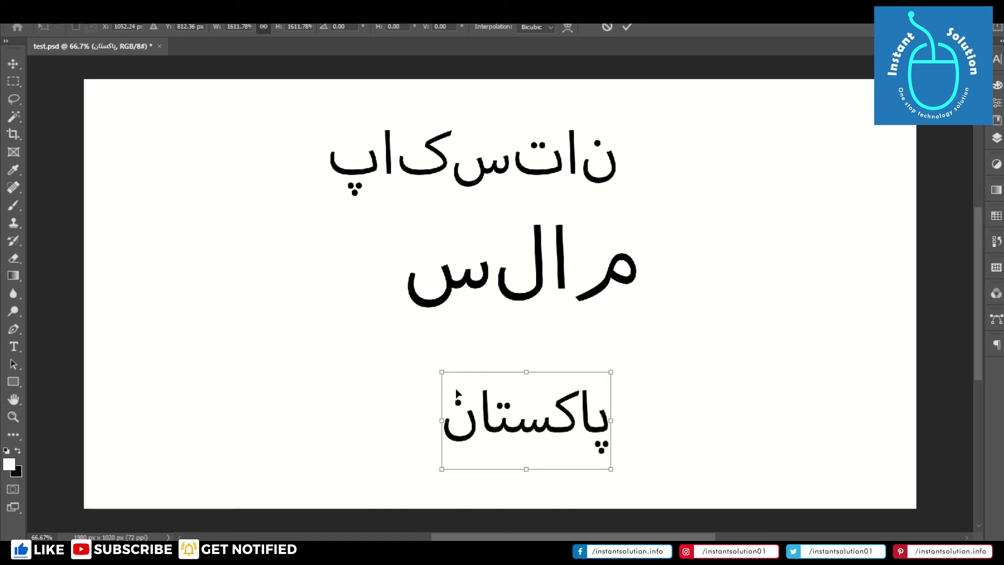
pyautogui.moveTo(391, 348); pyautogui.dragTo(342, 316)
pyautogui.moveTo(563, 322); pyautogui.dragTo(757, 178)
pyautogui.press('Return')
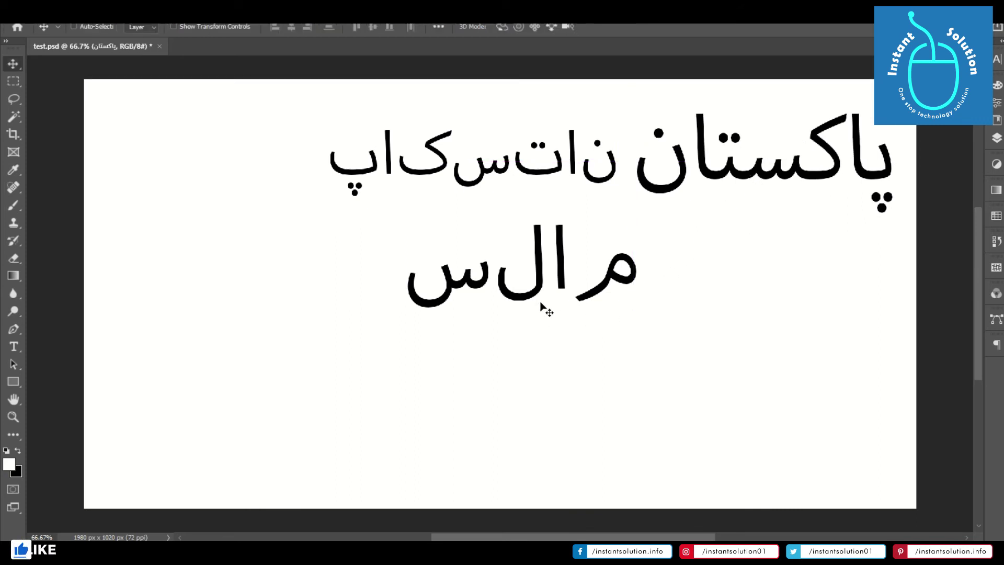
pyautogui.moveTo(542, 295); pyautogui.dragTo(540, 274)
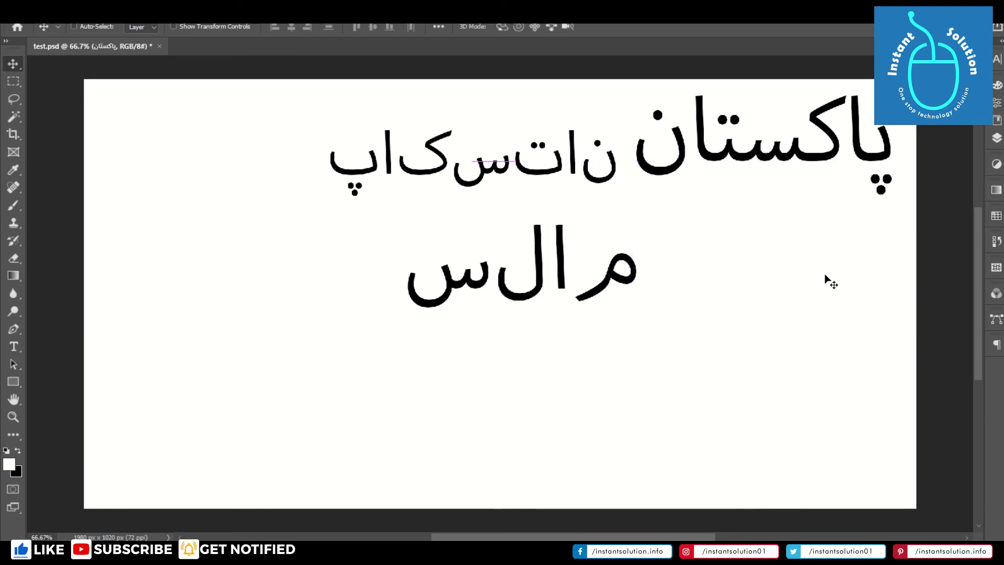
# - Add a new text line reading سلام to the right of the disconnected lower word
pyautogui.press('t')
pyautogui.click(735, 271)
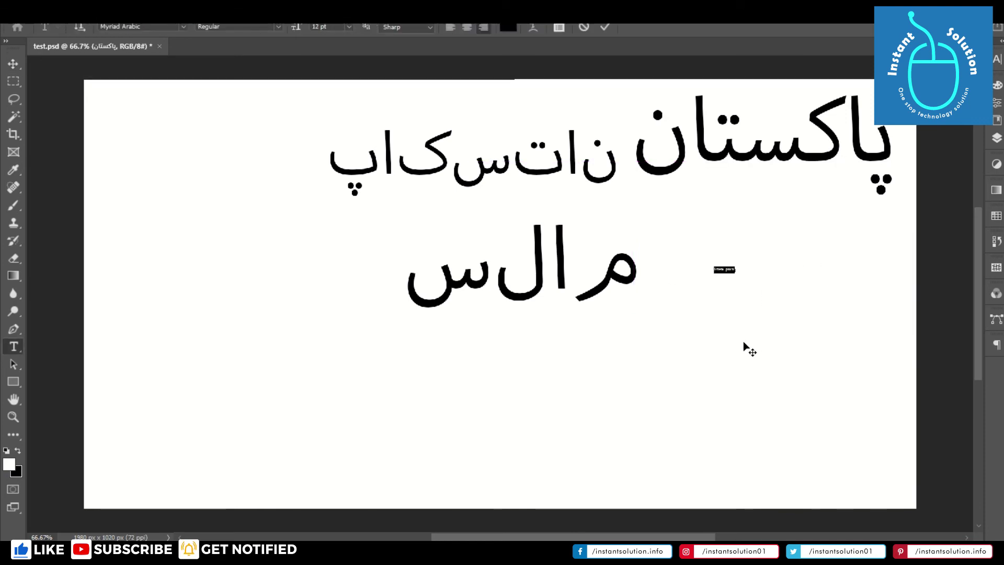
pyautogui.hotkey('ctrl', 'v')
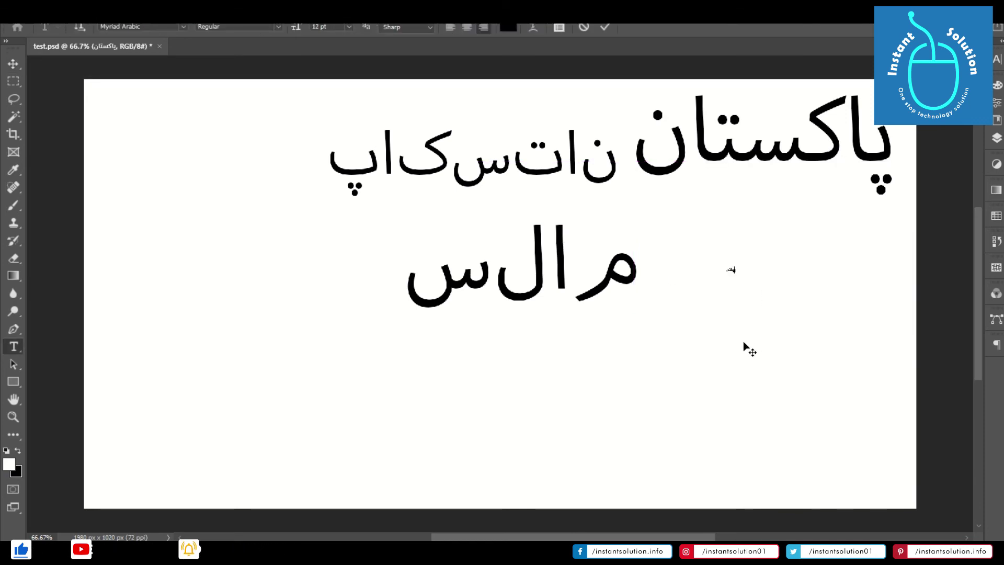
# - Enlarge the new سلام text and align it beside the disconnected version in the lower line
pyautogui.click(13, 64)
pyautogui.hotkey('ctrl', 't')
pyautogui.moveTo(751, 290); pyautogui.dragTo(865, 379)
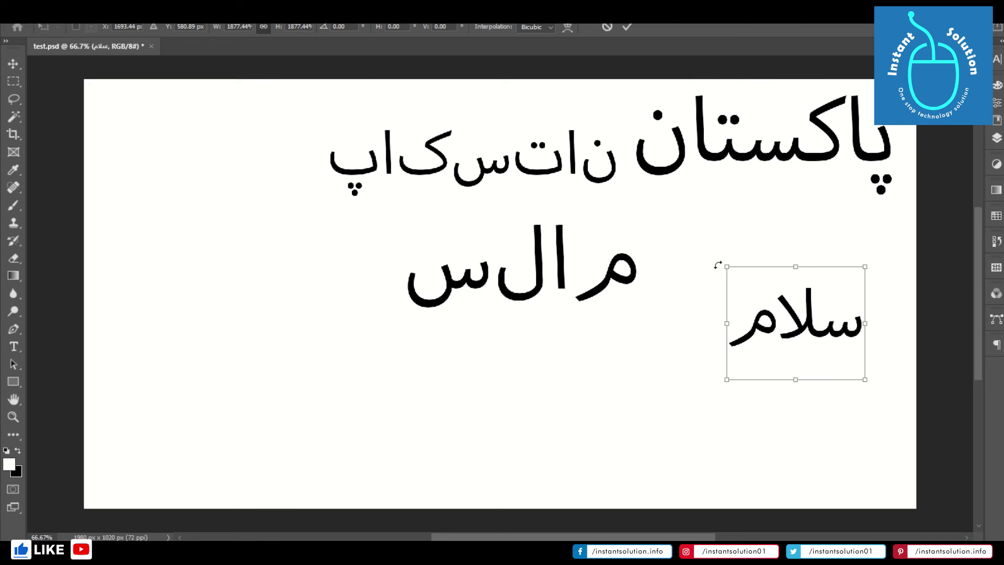
pyautogui.moveTo(712, 262); pyautogui.dragTo(673, 231)
pyautogui.press('Return')
pyautogui.moveTo(771, 321); pyautogui.dragTo(741, 286)
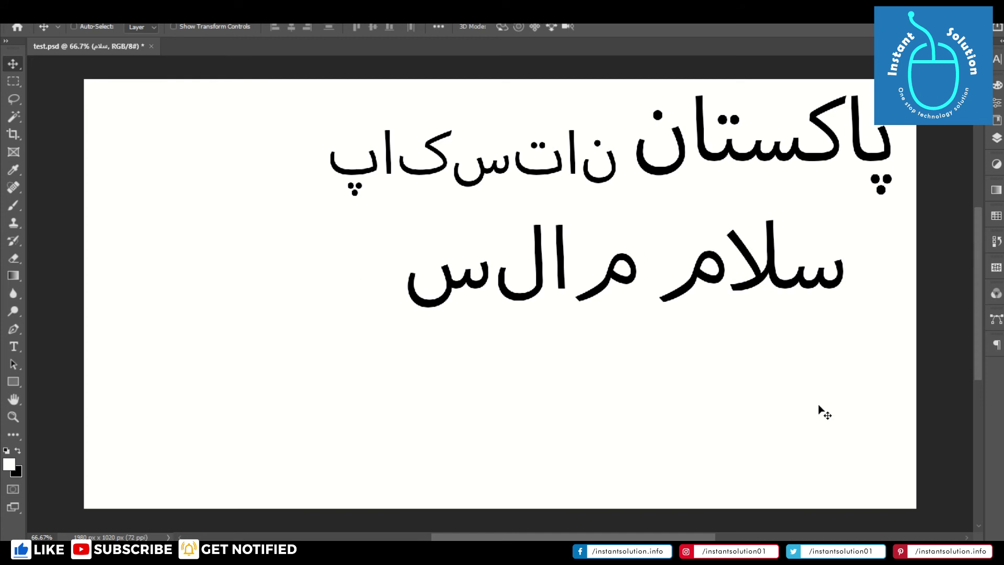
# - Enable Middle Eastern Features in the paragraph options
pyautogui.click(997, 344)
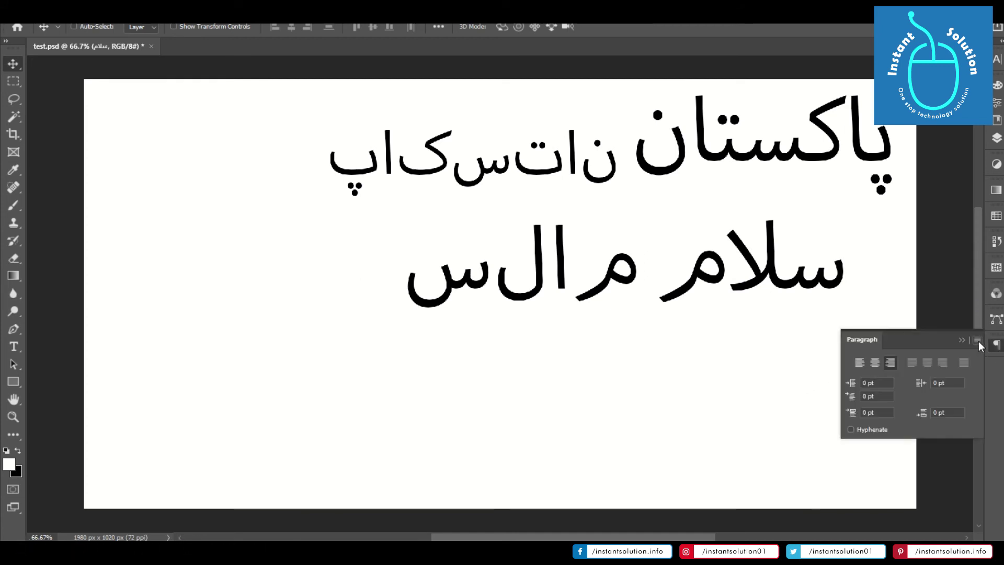
pyautogui.click(977, 341)
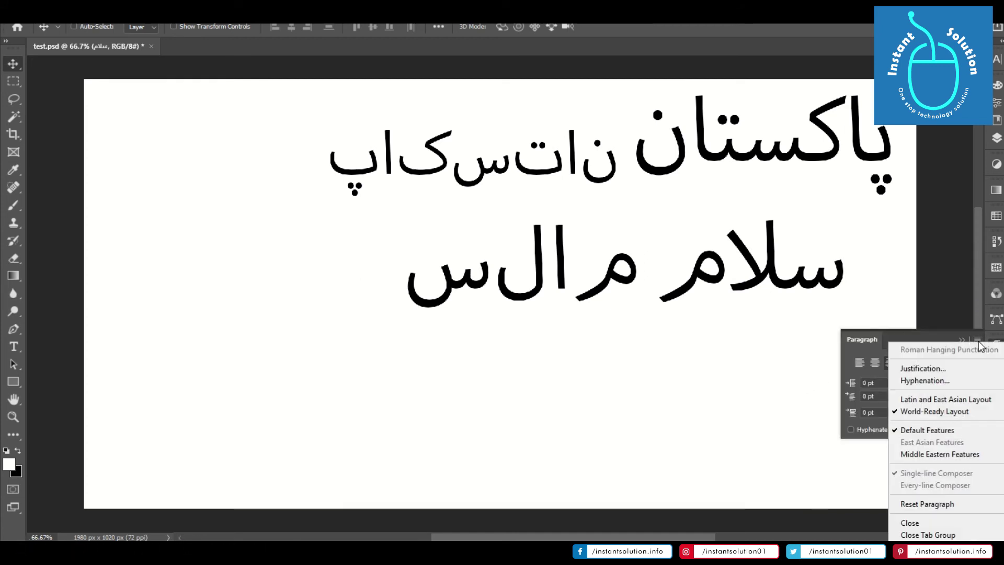
pyautogui.click(941, 457)
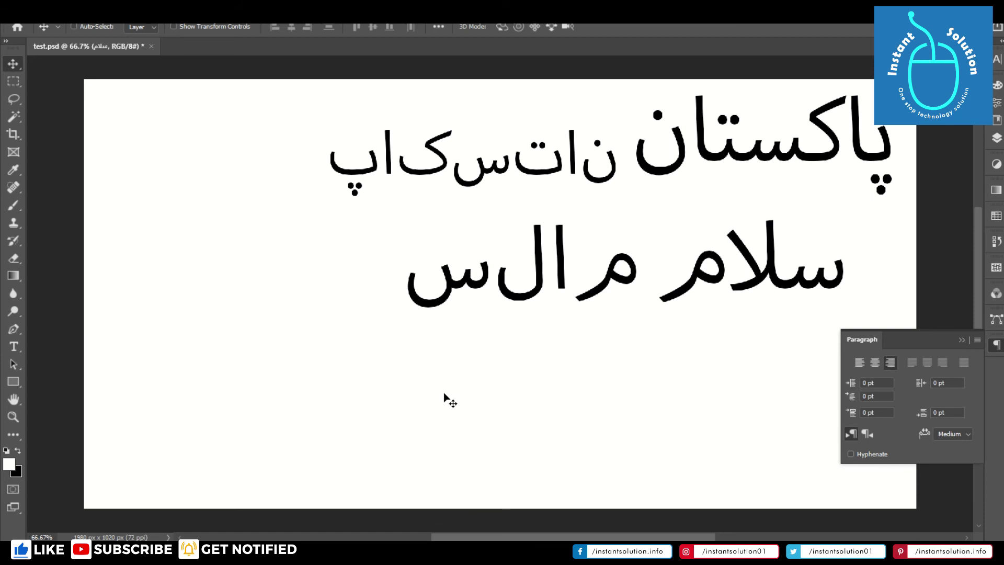
# - Try replacing the disconnected upper word with the letters سل, and clear that text completely
pyautogui.doubleClick(454, 166)
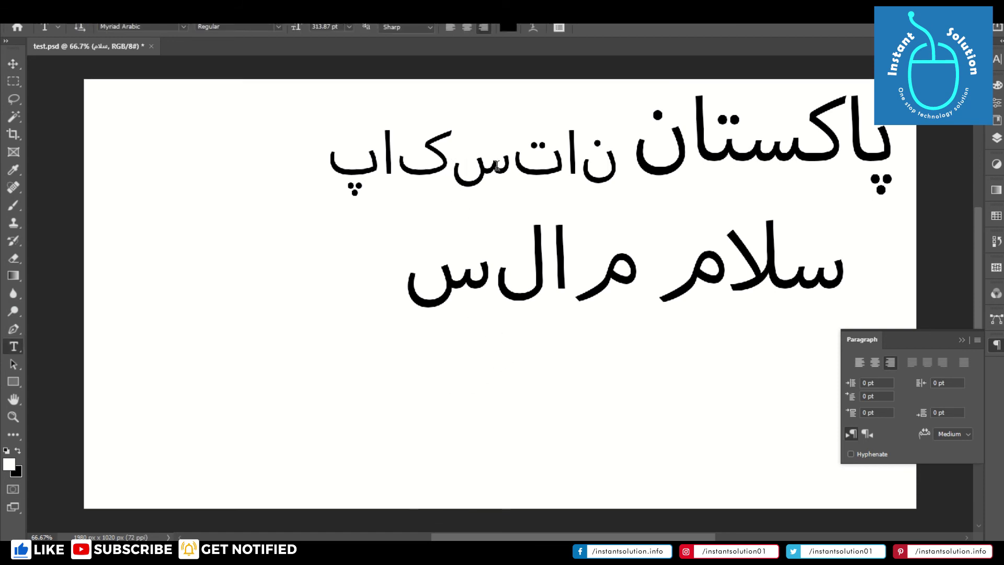
pyautogui.keyDown('shift'); pyautogui.click(500, 164); pyautogui.keyUp('shift')
pyautogui.hotkey('ctrl', 'a')
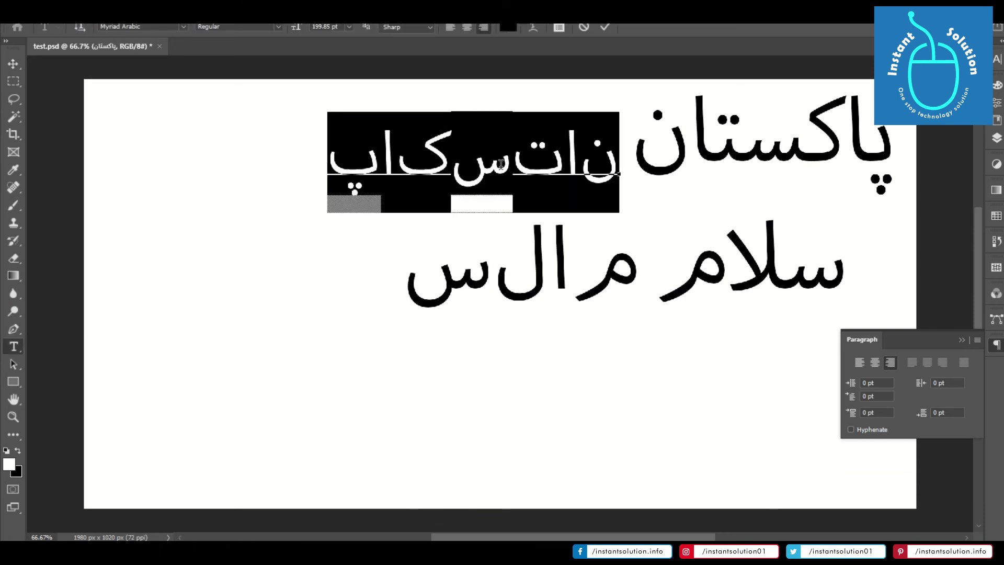
pyautogui.write('س')
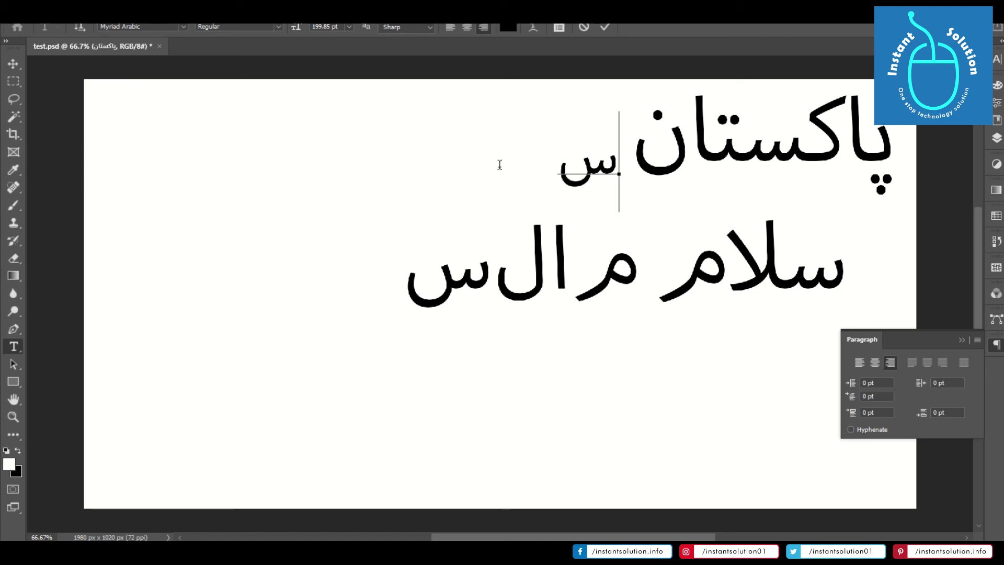
pyautogui.write('ل')
pyautogui.press('BackSpace')
pyautogui.press('BackSpace')
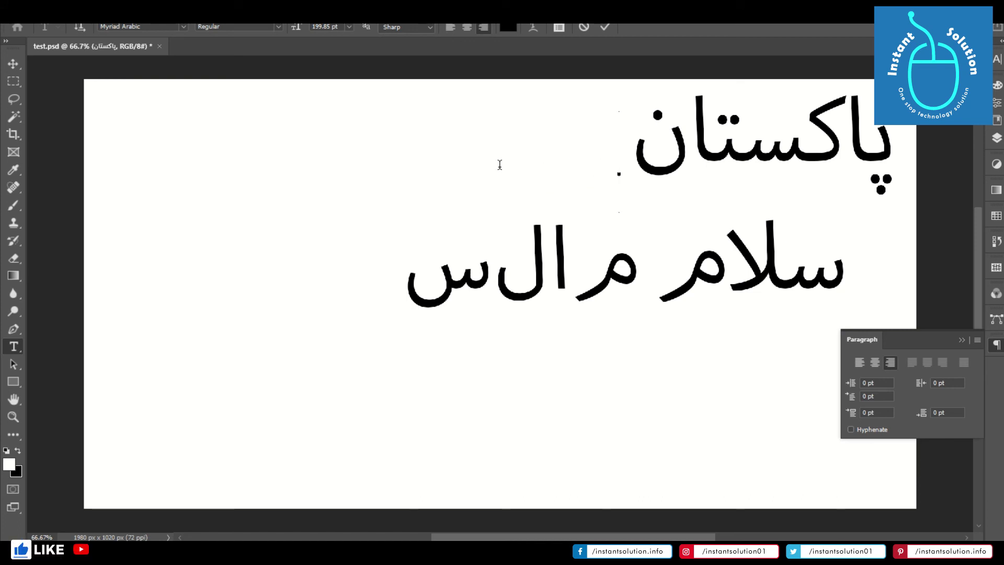
pyautogui.click(13, 64)
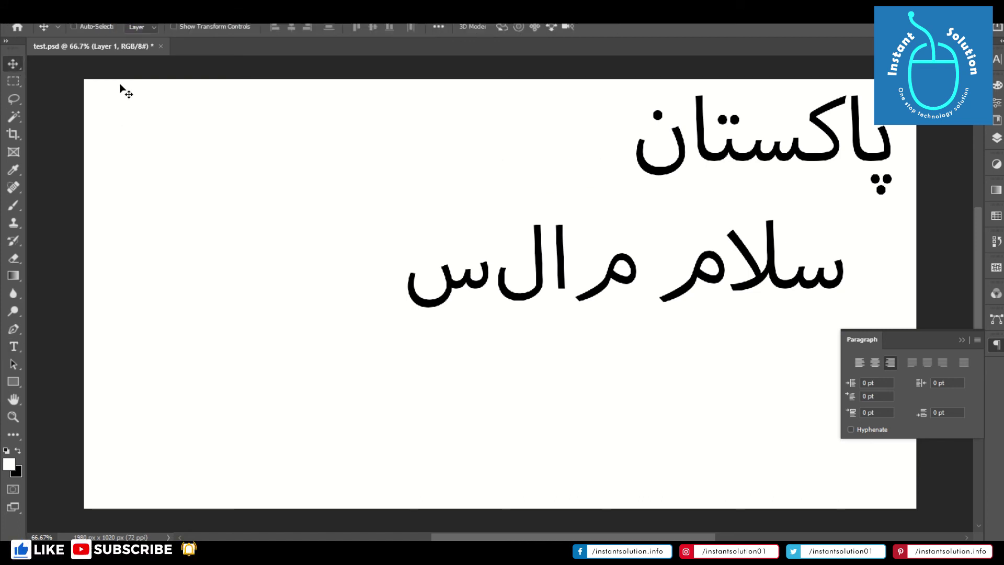
# - Set the font size to 50 pt and add a new پاکستان text in the empty upper-left area of the canvas
pyautogui.press('t')
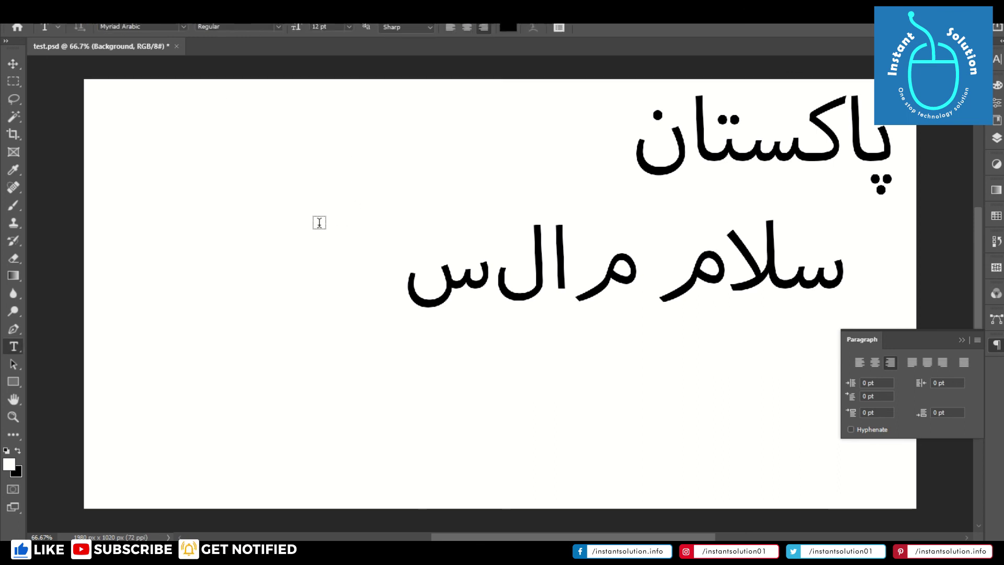
pyautogui.write('50')
pyautogui.press('Return')
pyautogui.click(302, 181)
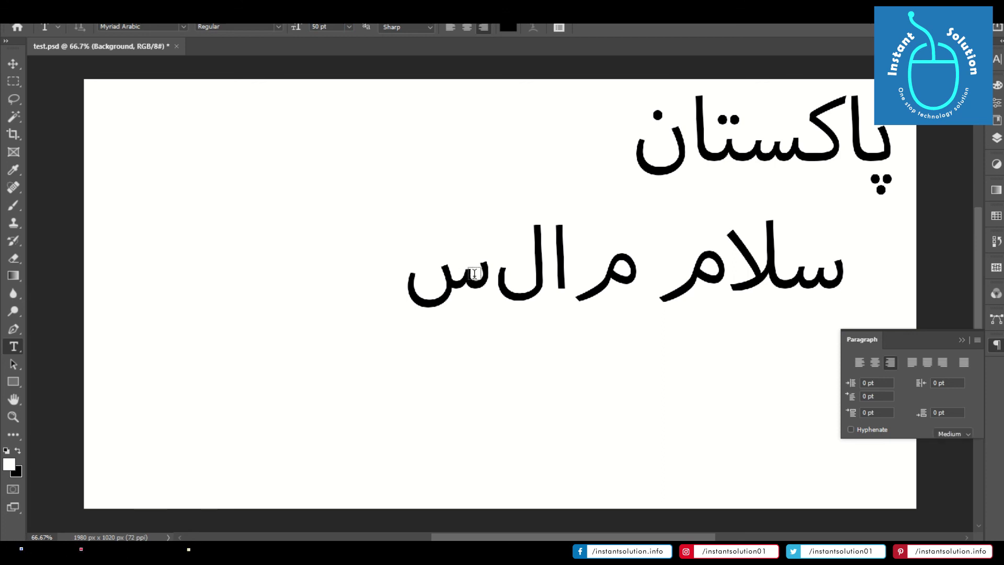
pyautogui.write('پاکستان')
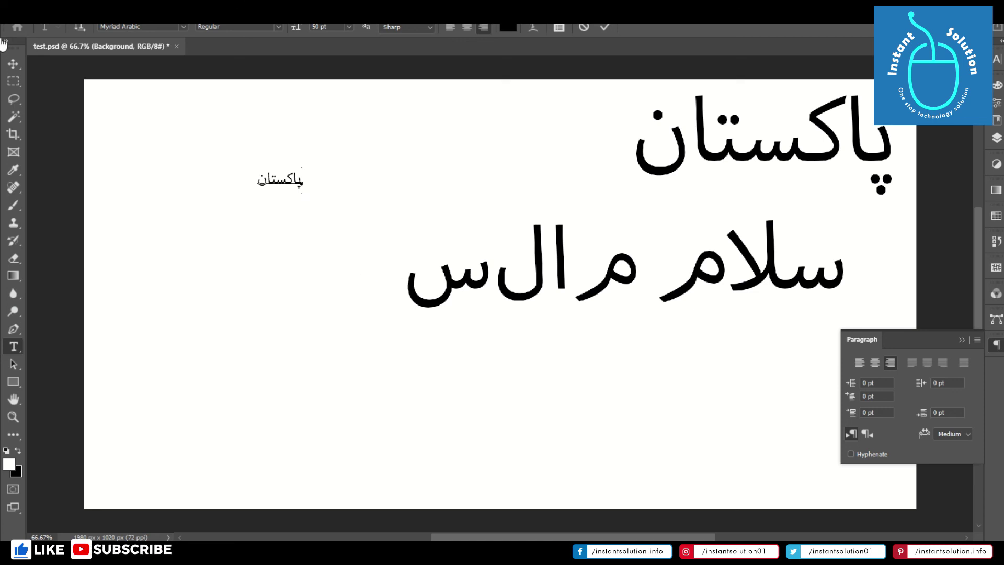
# - Scale the new 50 pt پاکستان text up to about 396% and apply the transform
pyautogui.click(13, 63)
pyautogui.hotkey('ctrl', 't')
pyautogui.moveTo(309, 166); pyautogui.dragTo(445, 113)
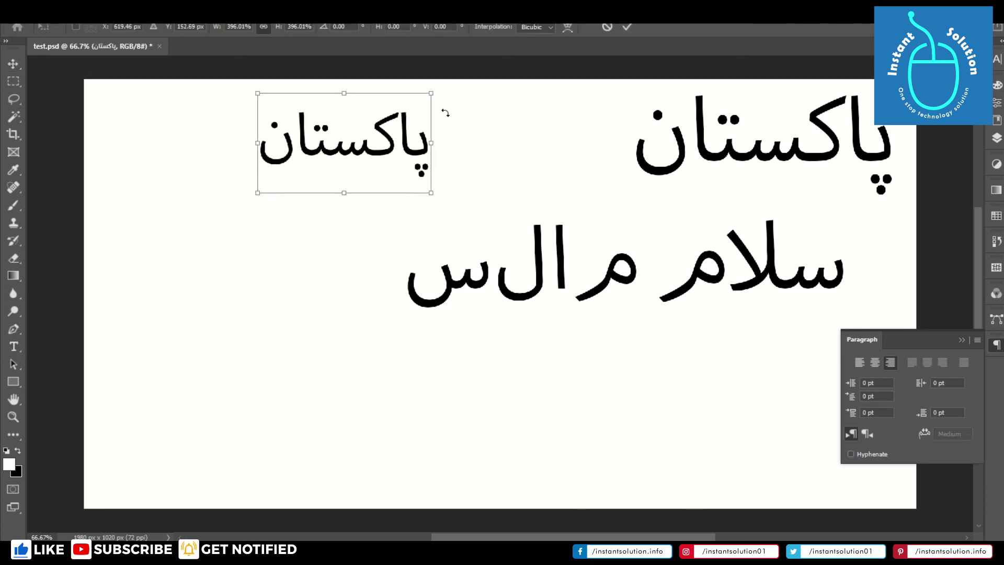
pyautogui.press('Return')
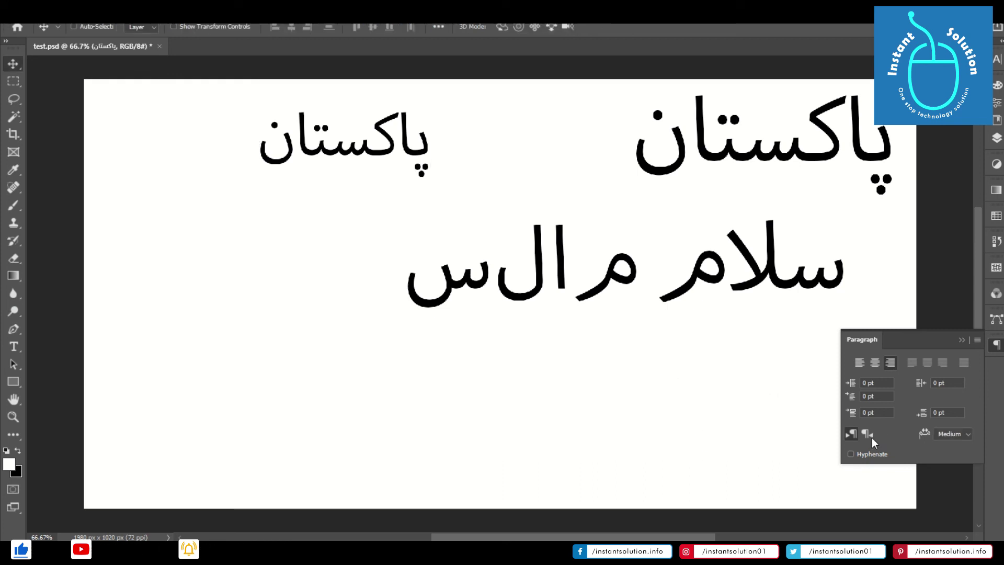
# - Set the resized text's paragraph direction to right-to-left and check the layout and Middle Eastern options
pyautogui.click(868, 434)
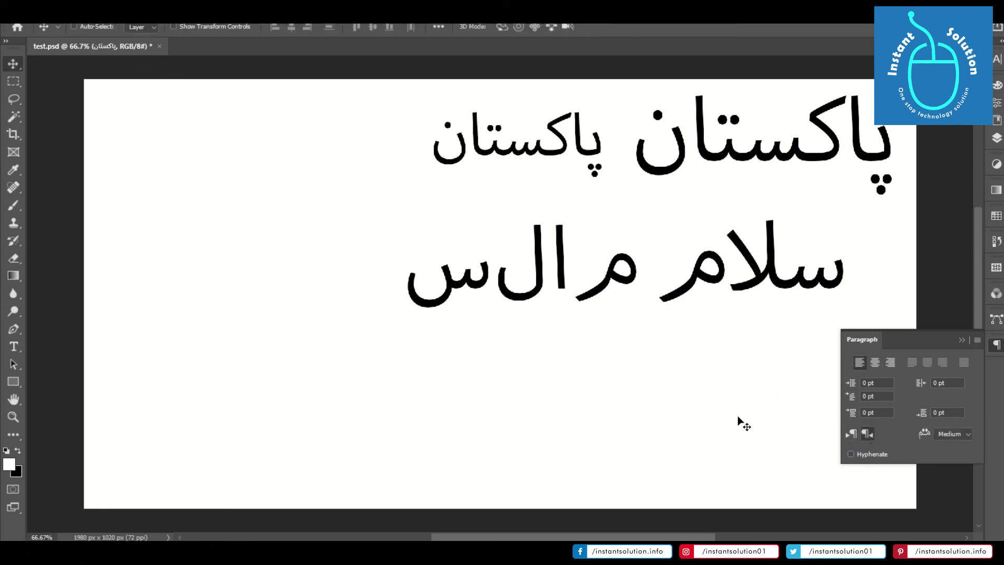
pyautogui.click(978, 343)
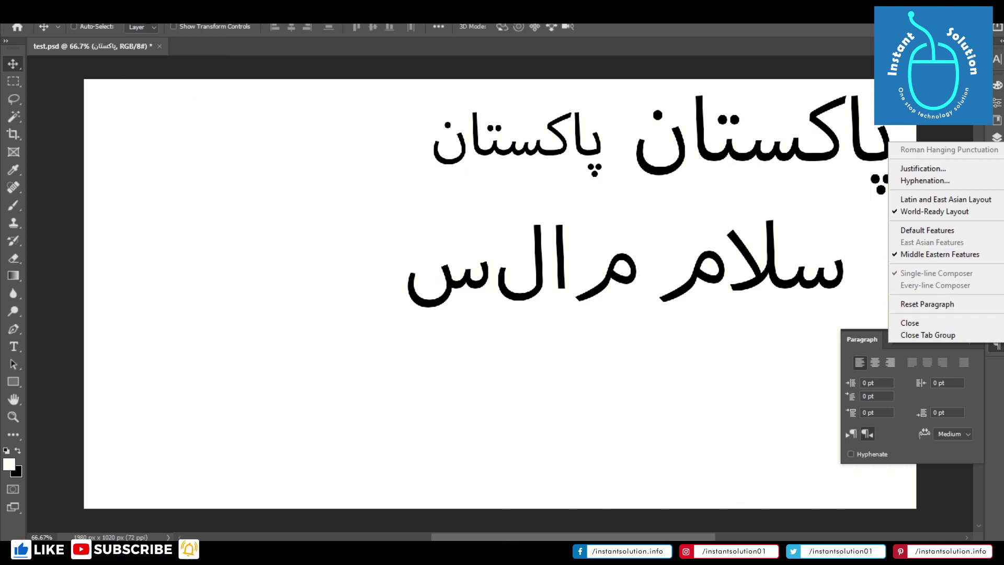
pyautogui.press('Escape')
# - Open the Type preferences
pyautogui.click(47, 10)
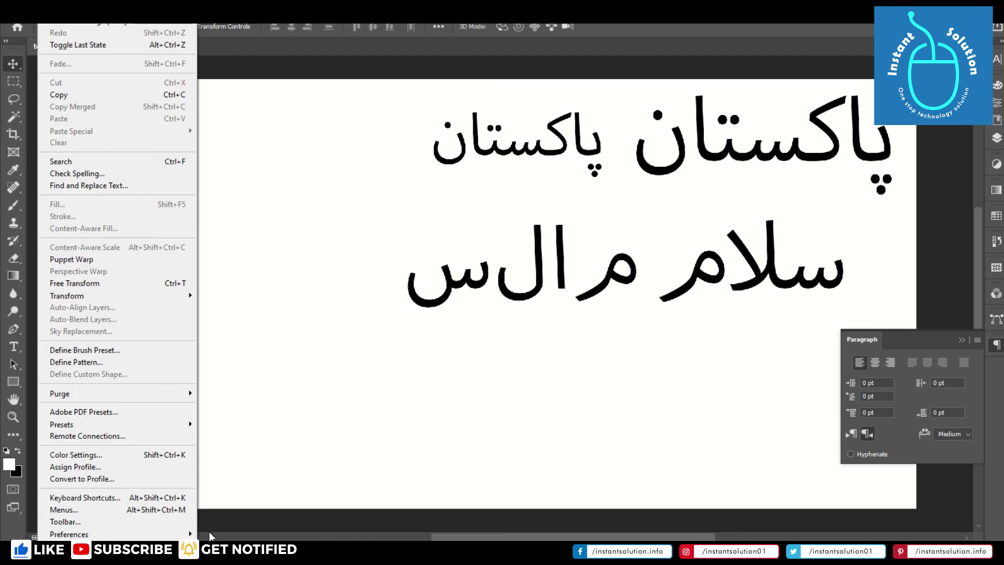
pyautogui.moveTo(194, 535)
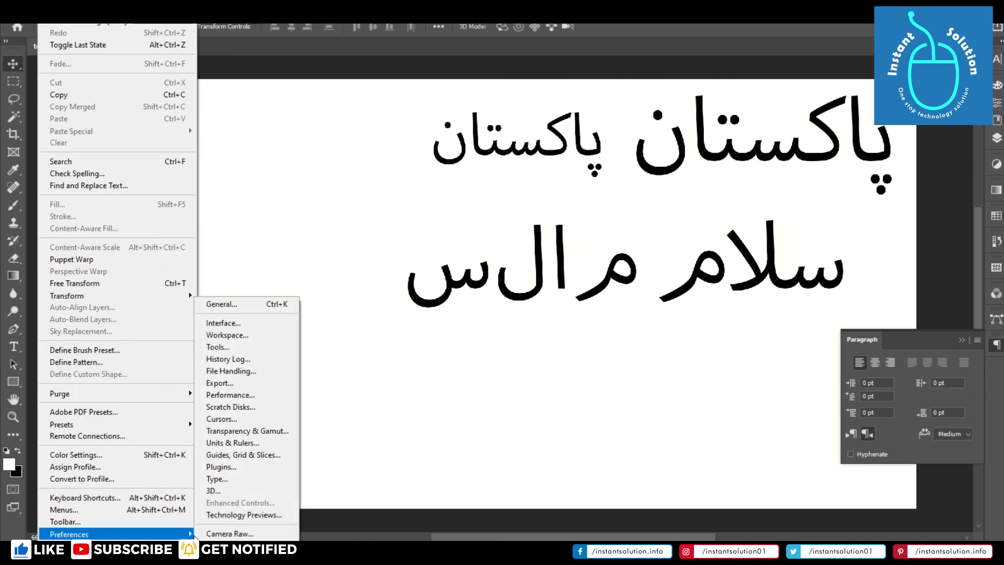
pyautogui.click(225, 480)
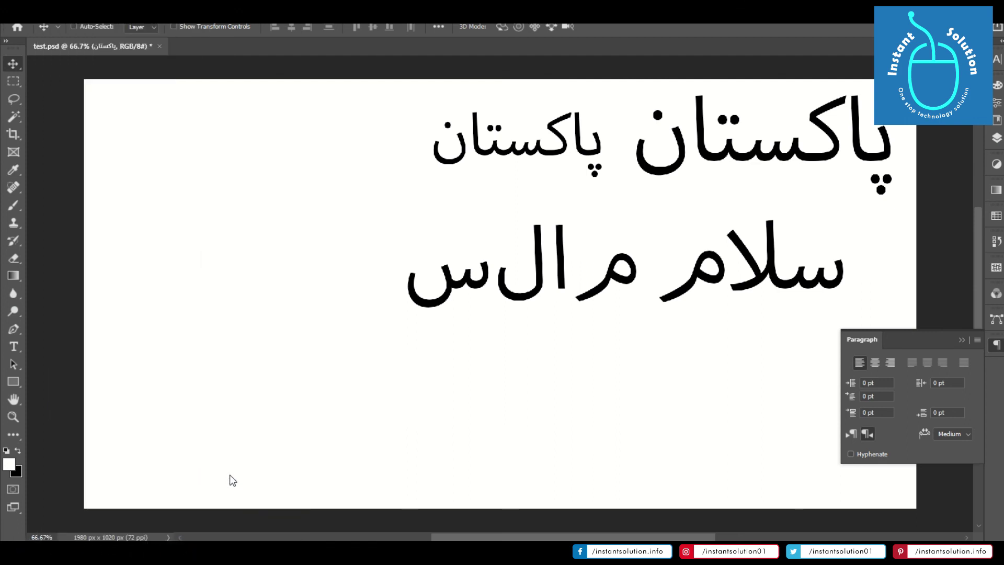